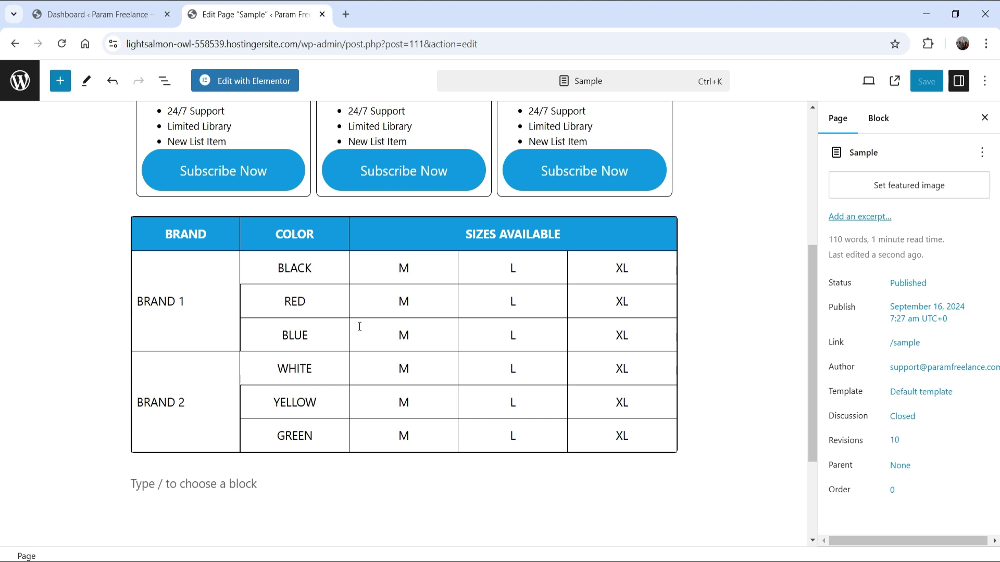
# Open the installed plugins list in the WordPress dashboard and find the Tableberg plugin entry
pyautogui.click(68, 14)
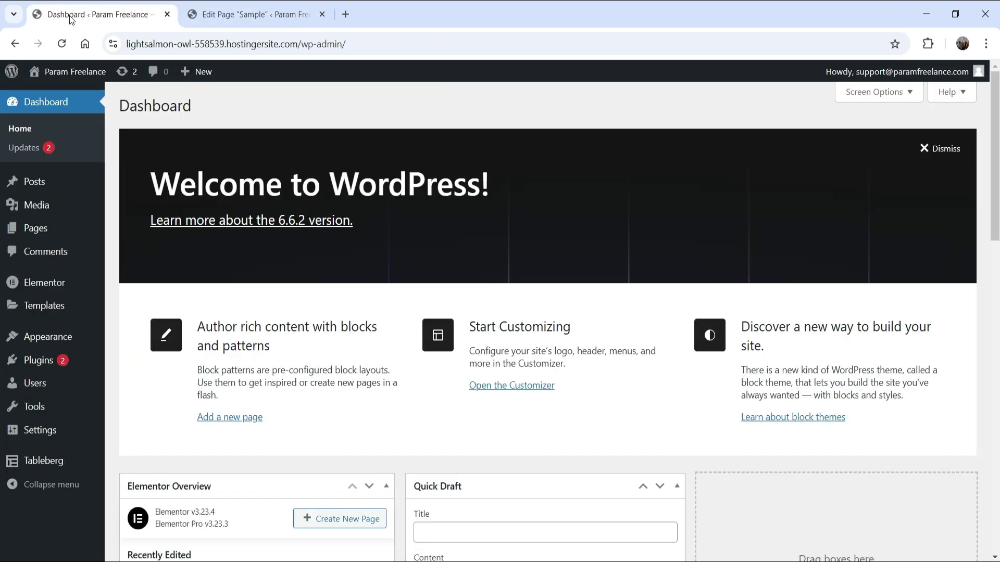
pyautogui.click(39, 359)
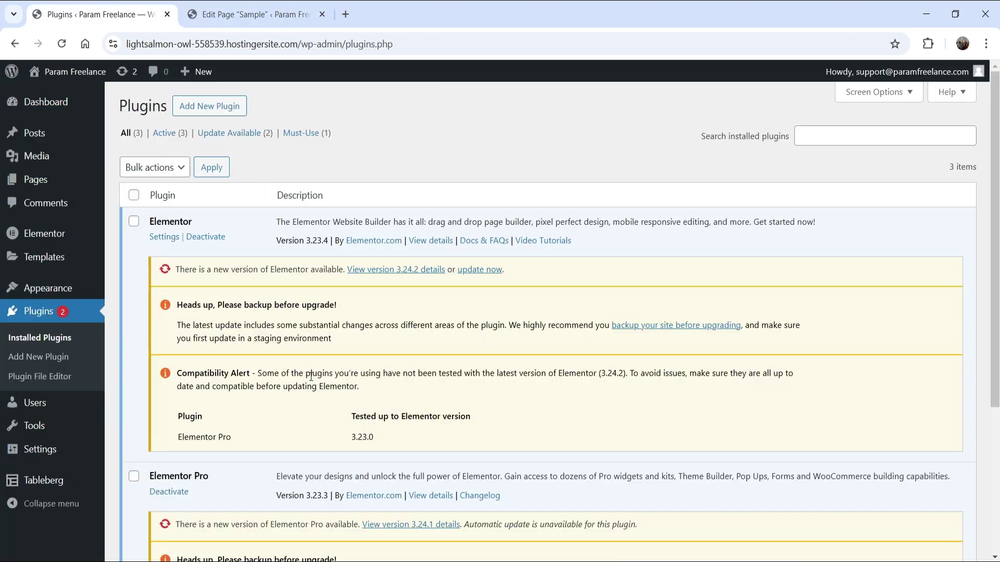
pyautogui.scroll(-5, 311, 323)
pyautogui.moveTo(151, 412); pyautogui.dragTo(190, 413)
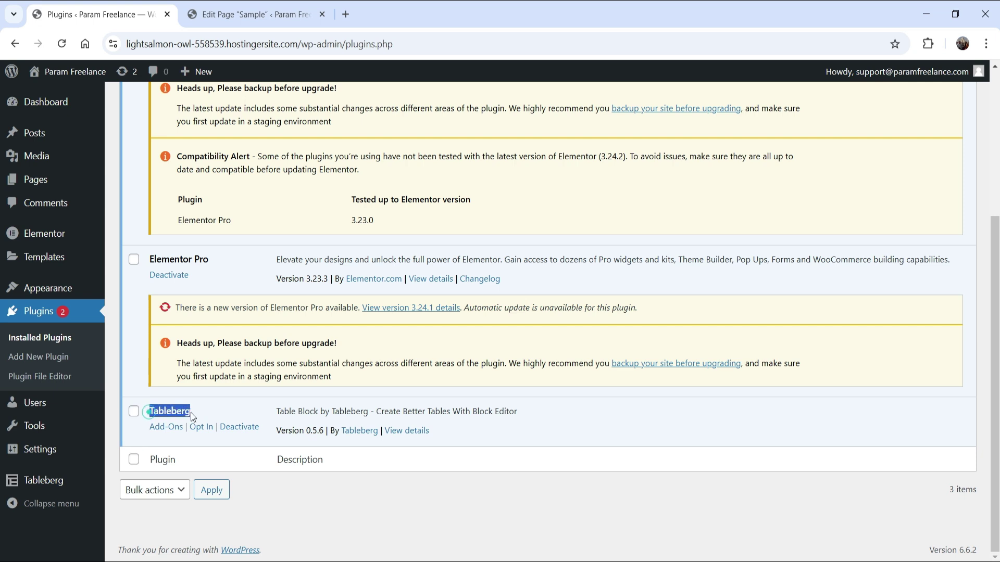
pyautogui.scroll(4, 579, 246)
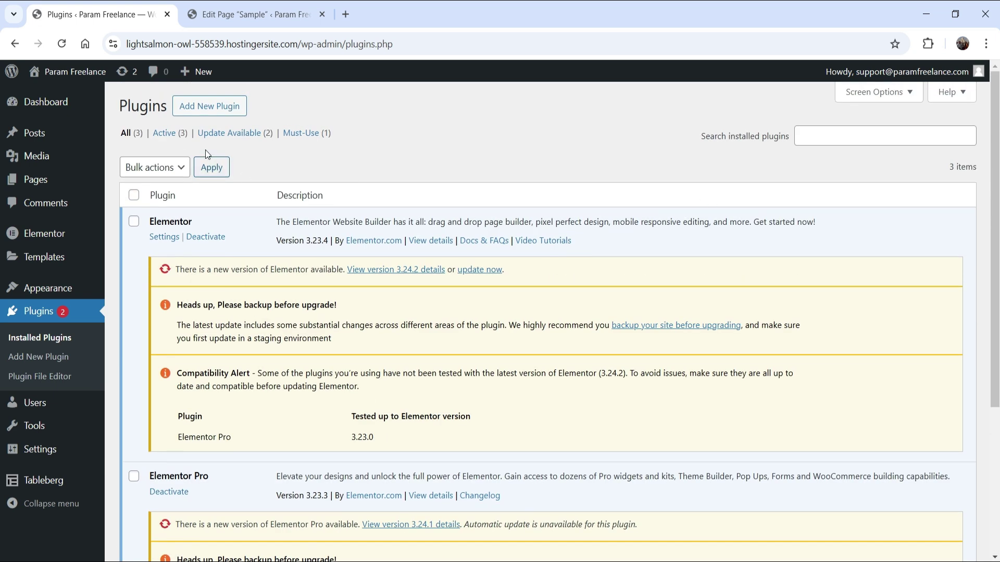
# Search the plugin directory for TABLEBERG from the page for adding new plugins
pyautogui.click(208, 106)
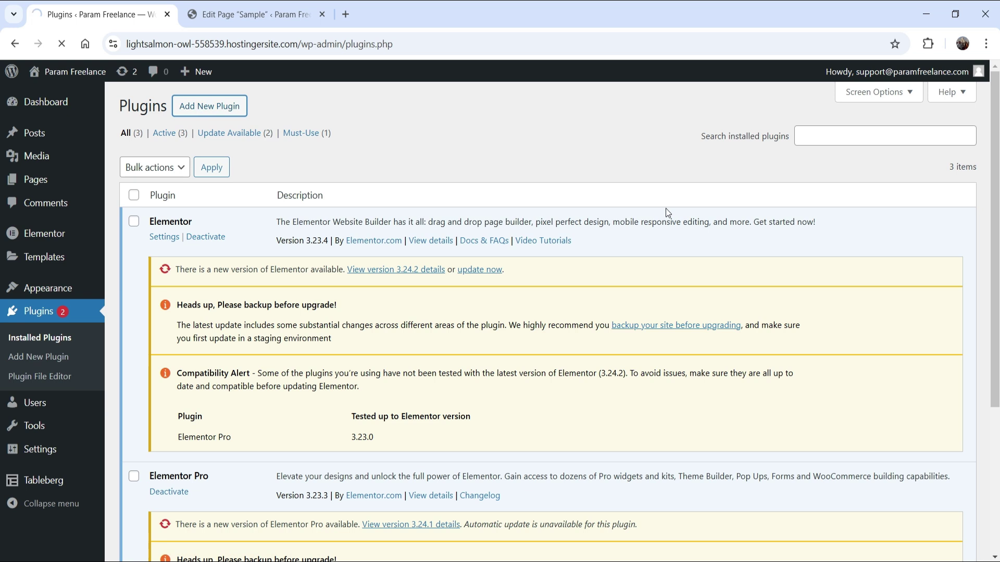
pyautogui.click(769, 147)
pyautogui.write('TABLEBERG')
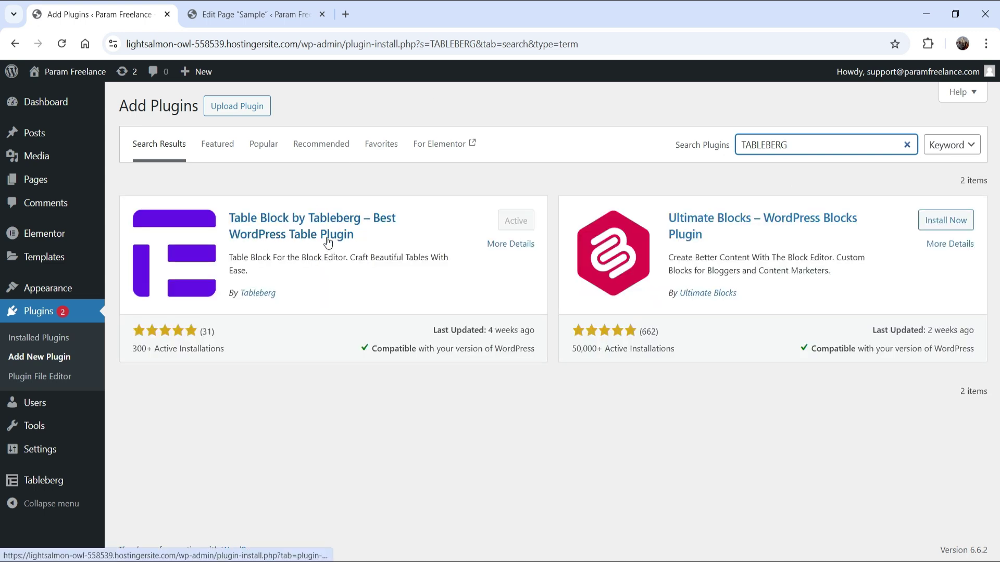
# Return to the Sample page editor at the empty block below the BRAND, COLOR and SIZES AVAILABLE table
pyautogui.click(233, 15)
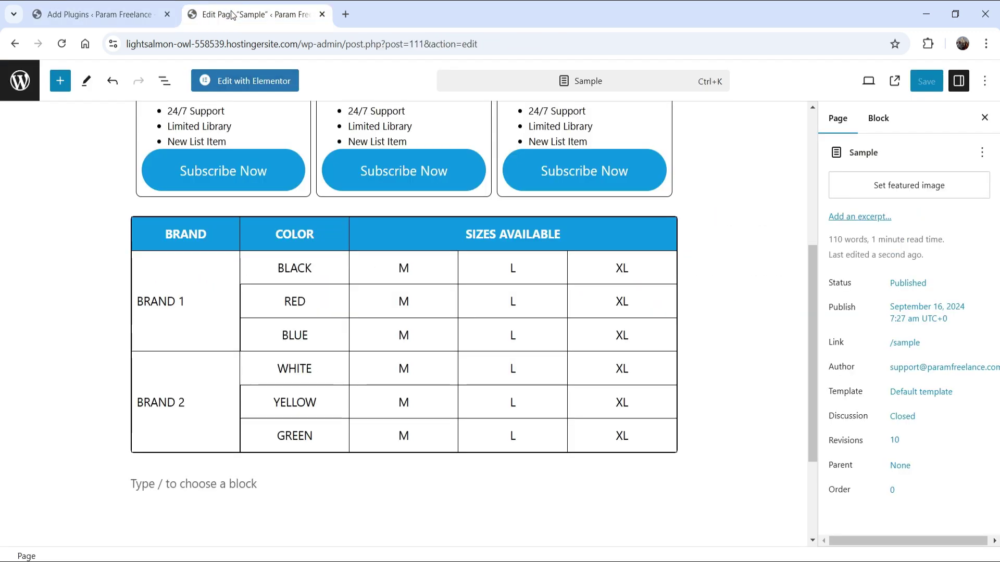
pyautogui.scroll(-1, 770, 323)
pyautogui.scroll(-2, 770, 323)
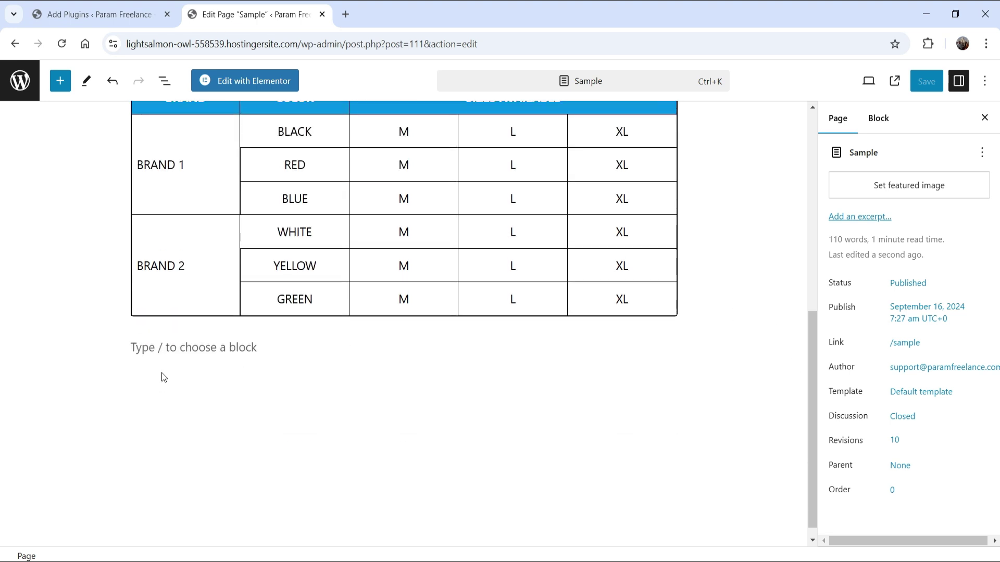
# Insert a standard Table block with 4 columns and 4 rows below the existing sizes table
pyautogui.click(249, 348)
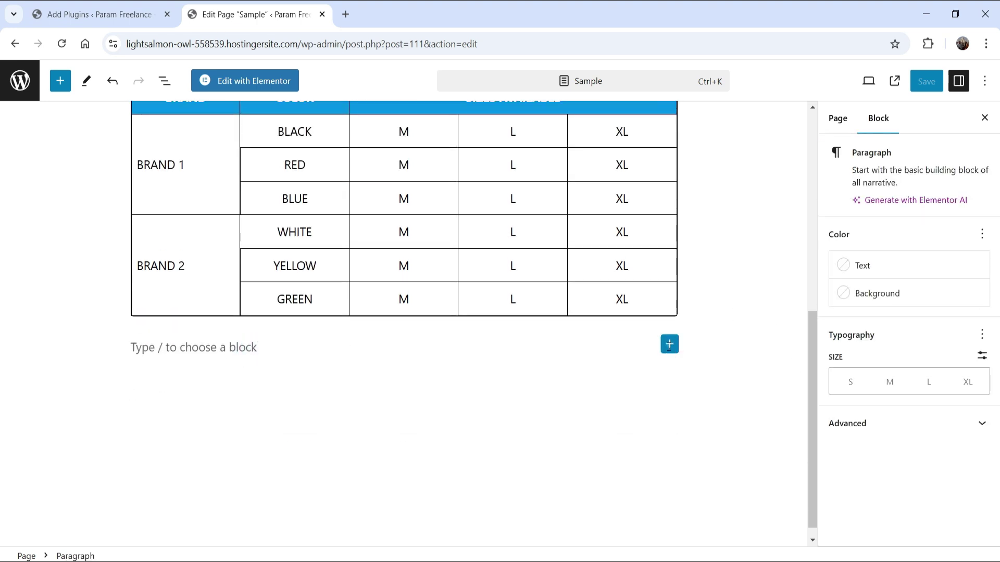
pyautogui.click(670, 348)
pyautogui.click(835, 444)
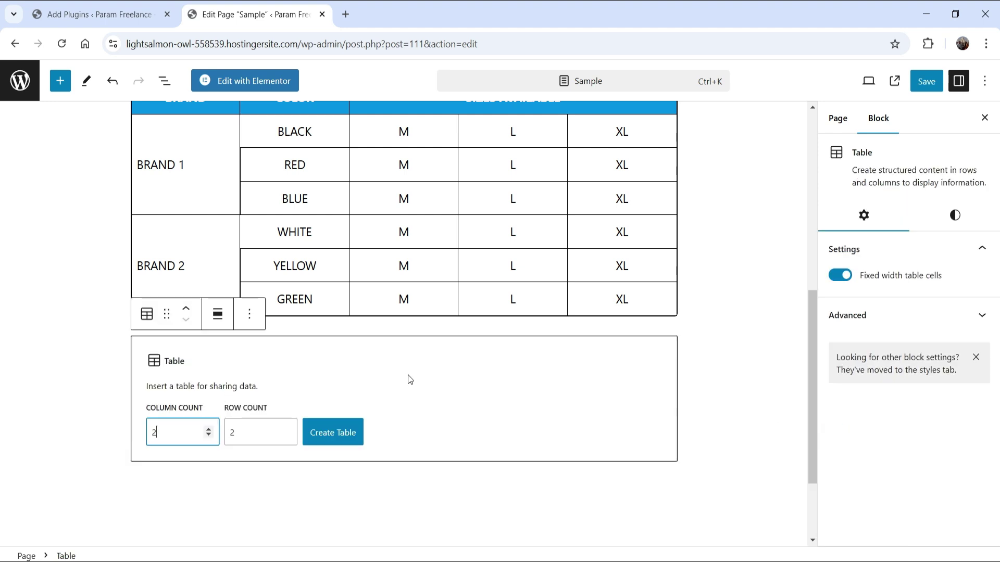
pyautogui.click(208, 429)
pyautogui.click(209, 428)
pyautogui.click(287, 430)
pyautogui.click(287, 431)
pyautogui.click(327, 432)
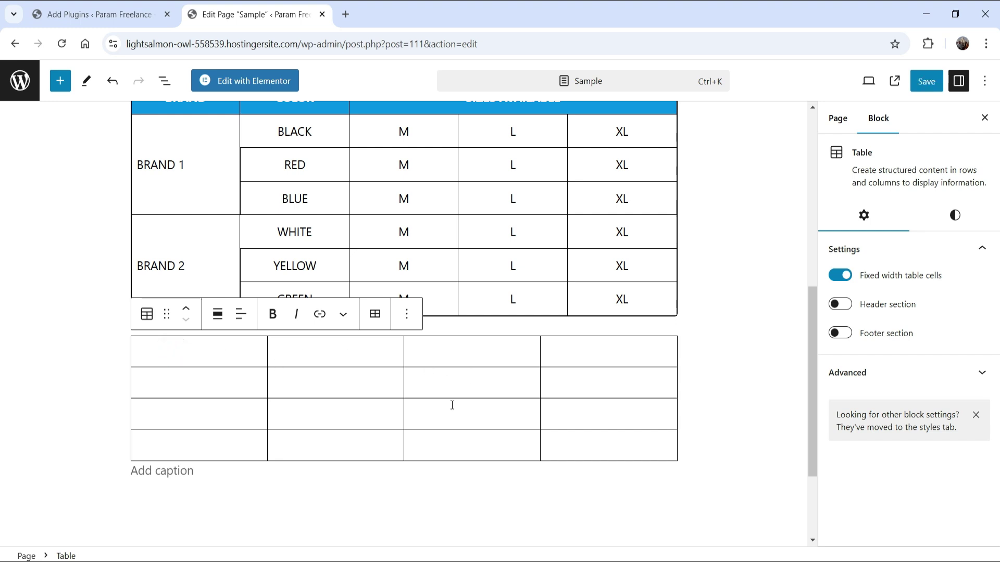
# Delete the empty standard Table block from the page
pyautogui.scroll(1, 440, 378)
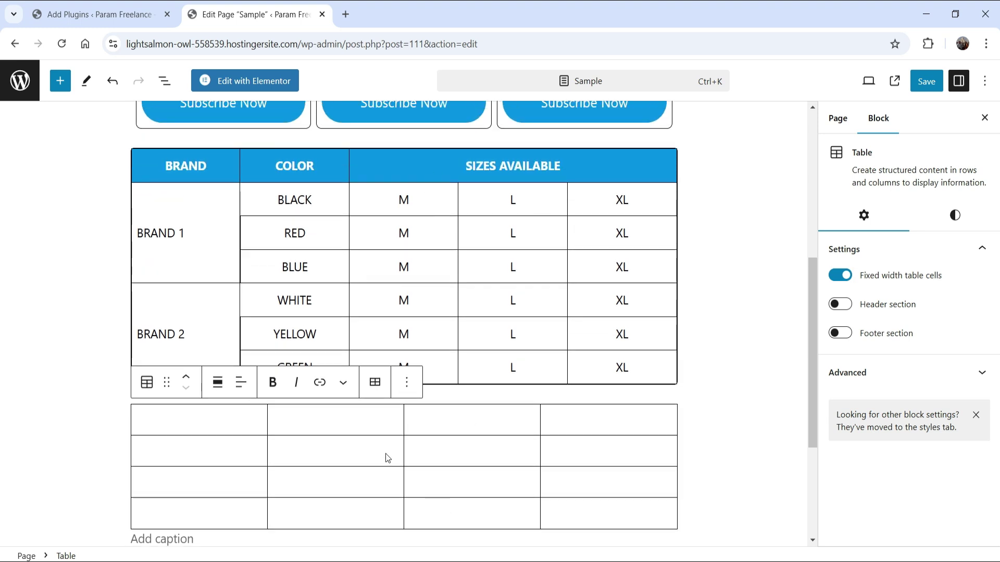
pyautogui.click(406, 383)
pyautogui.scroll(-1, 493, 317)
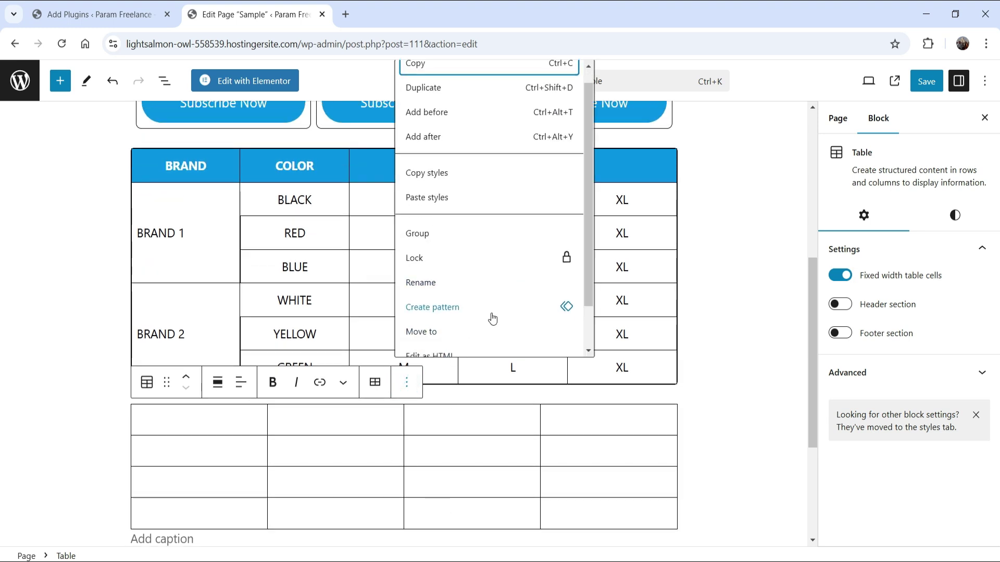
pyautogui.click(480, 348)
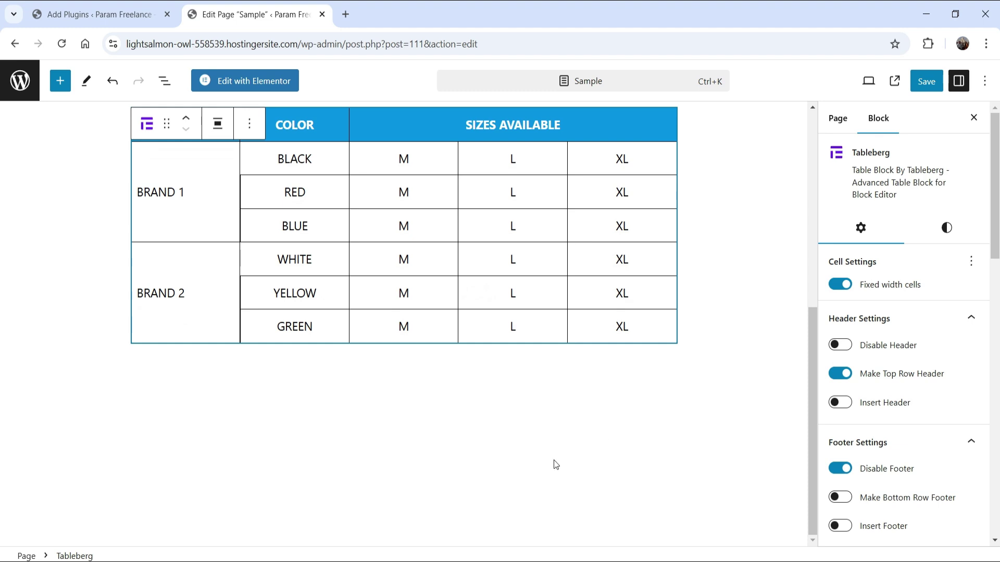
# Add a Tableberg block in the empty paragraph below the existing sizes table
pyautogui.scroll(1, 509, 348)
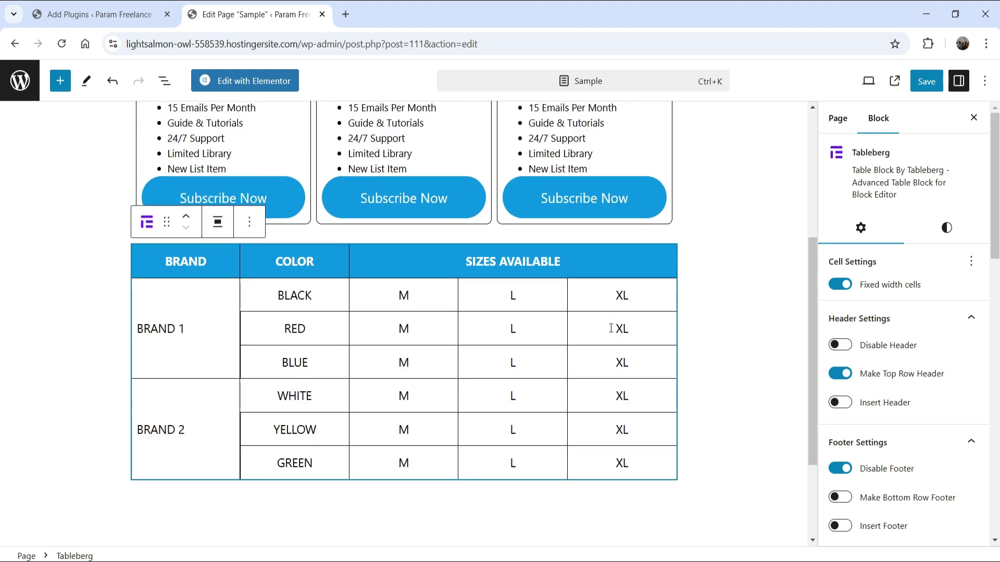
pyautogui.scroll(-1, 509, 348)
pyautogui.click(466, 402)
pyautogui.click(376, 375)
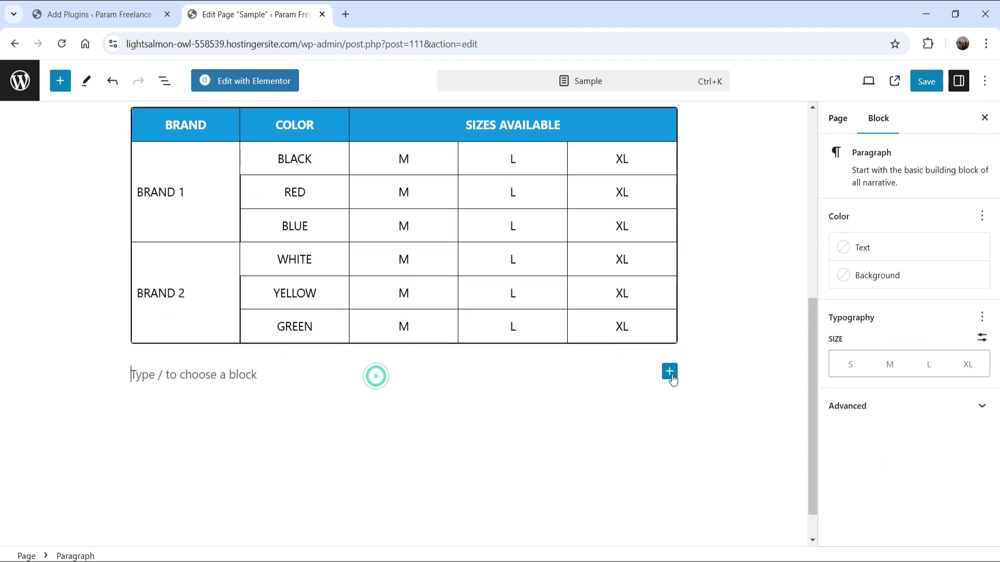
pyautogui.click(670, 372)
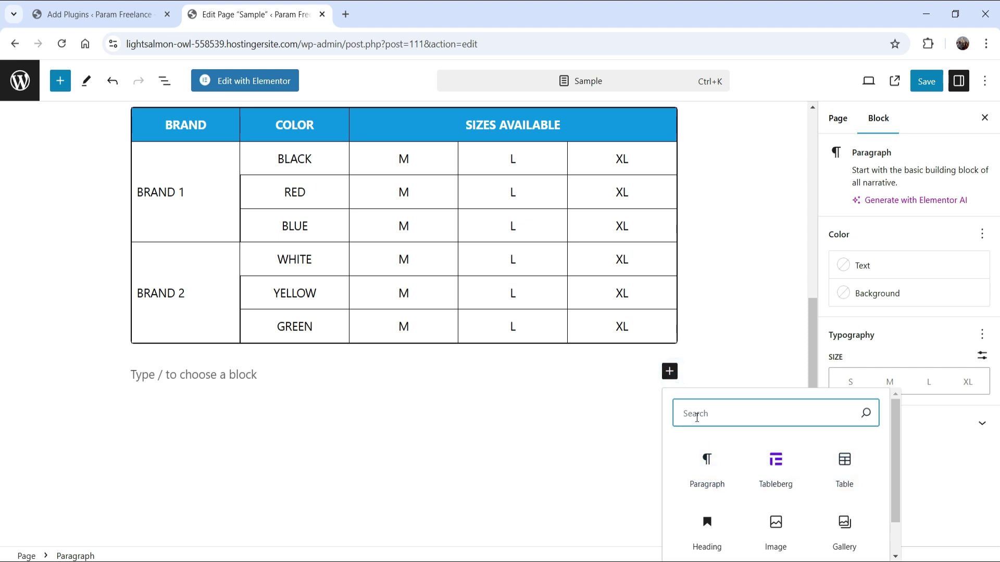
pyautogui.click(774, 469)
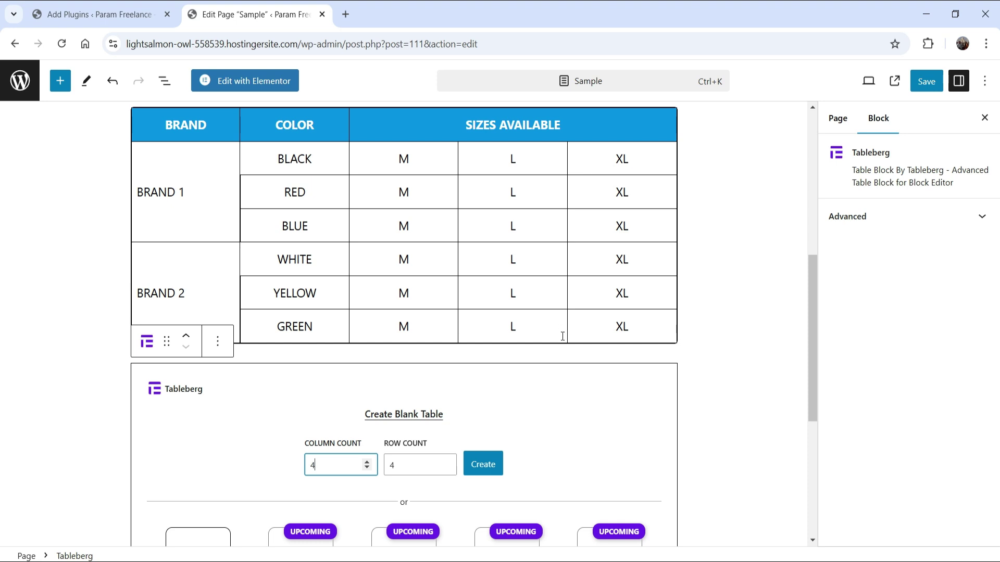
# Create a blank Tableberg table with 5 columns and 7 rows
pyautogui.scroll(-2, 560, 337)
pyautogui.click(367, 325)
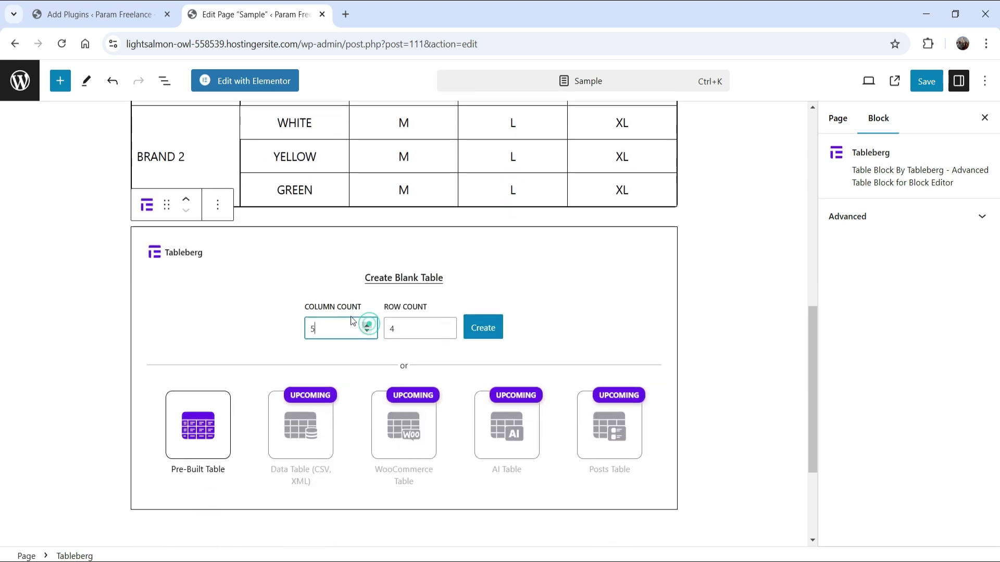
pyautogui.click(446, 326)
pyautogui.click(447, 326)
pyautogui.click(447, 326)
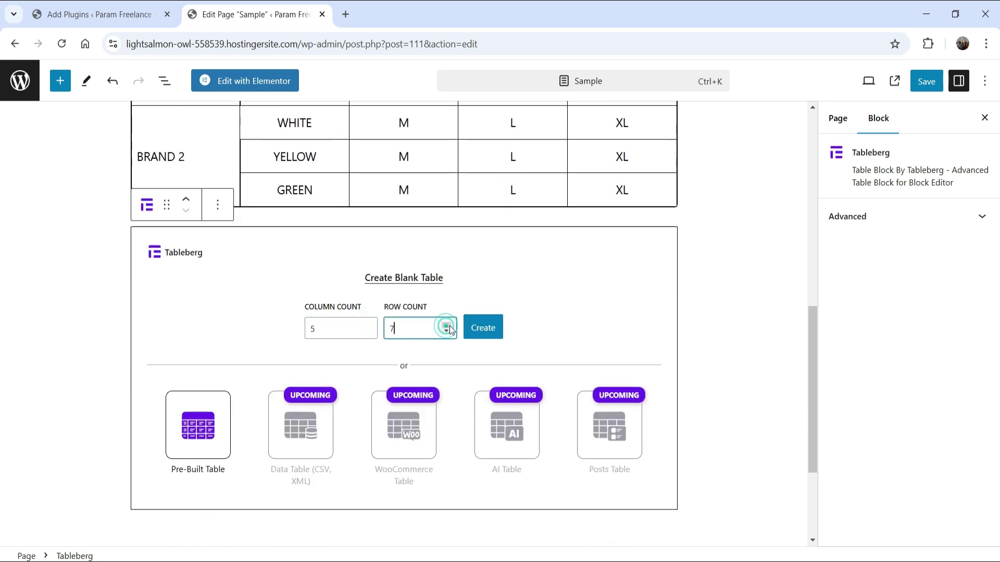
pyautogui.click(484, 327)
# Fill the new table's first row with BRAND, COLOR, SIZE, SIZE and SIZE
pyautogui.scroll(2, 491, 326)
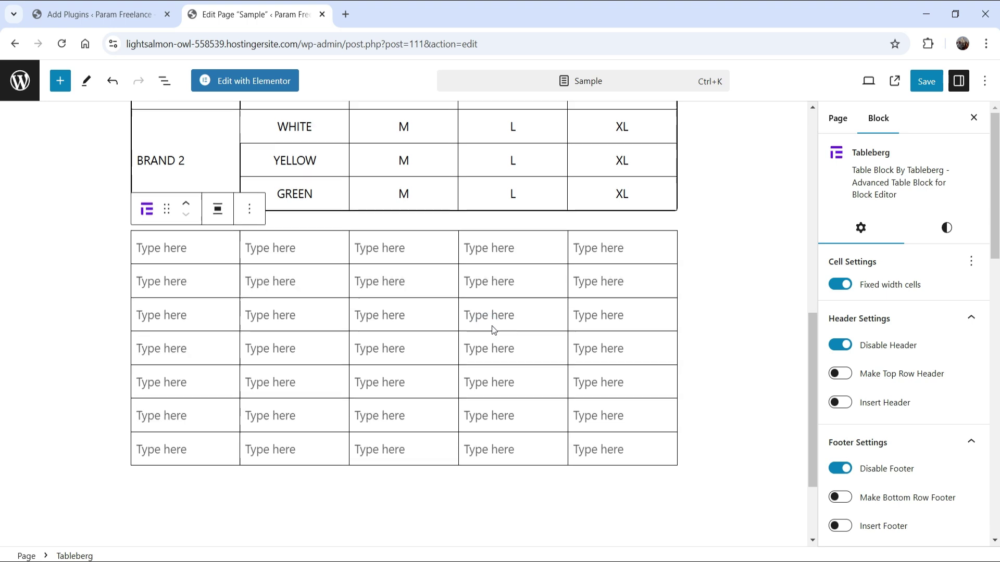
pyautogui.scroll(-1, 573, 346)
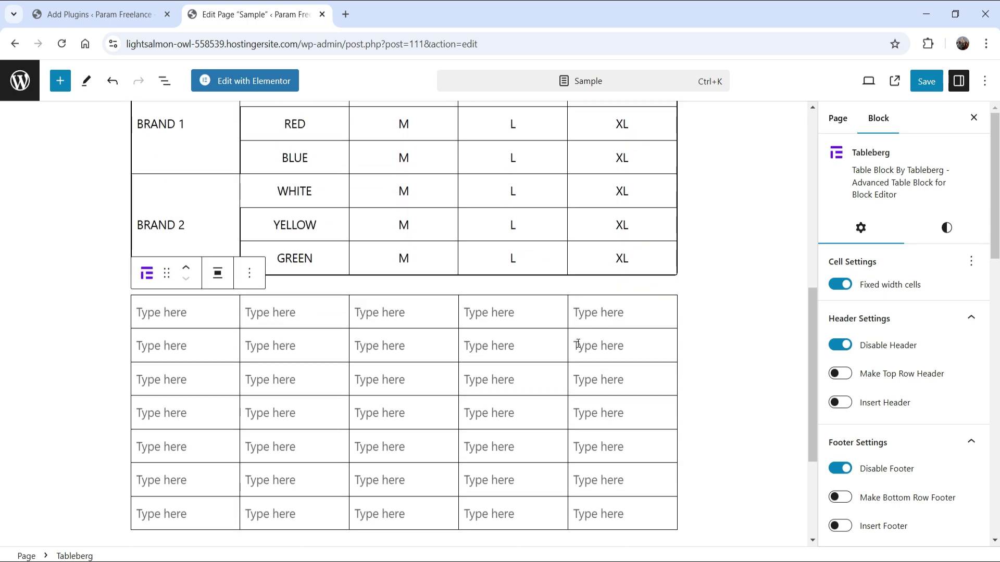
pyautogui.scroll(2, 450, 336)
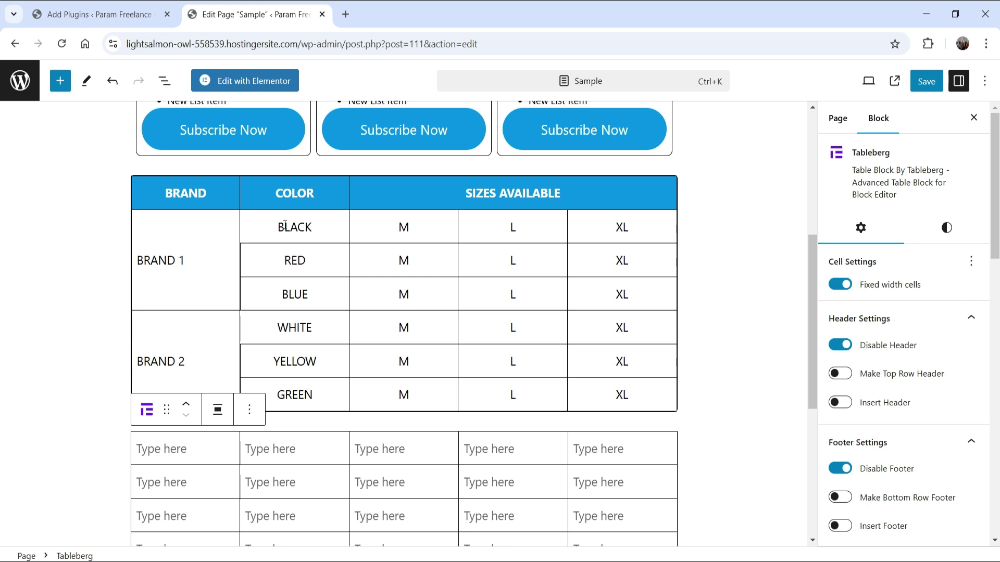
pyautogui.scroll(-2, 357, 201)
pyautogui.scroll(1, 462, 226)
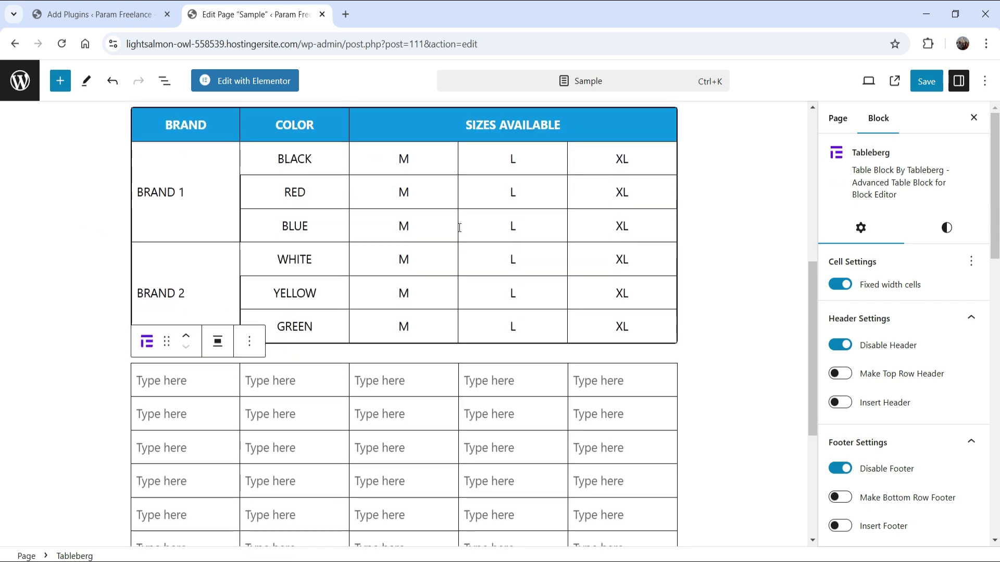
pyautogui.click(174, 384)
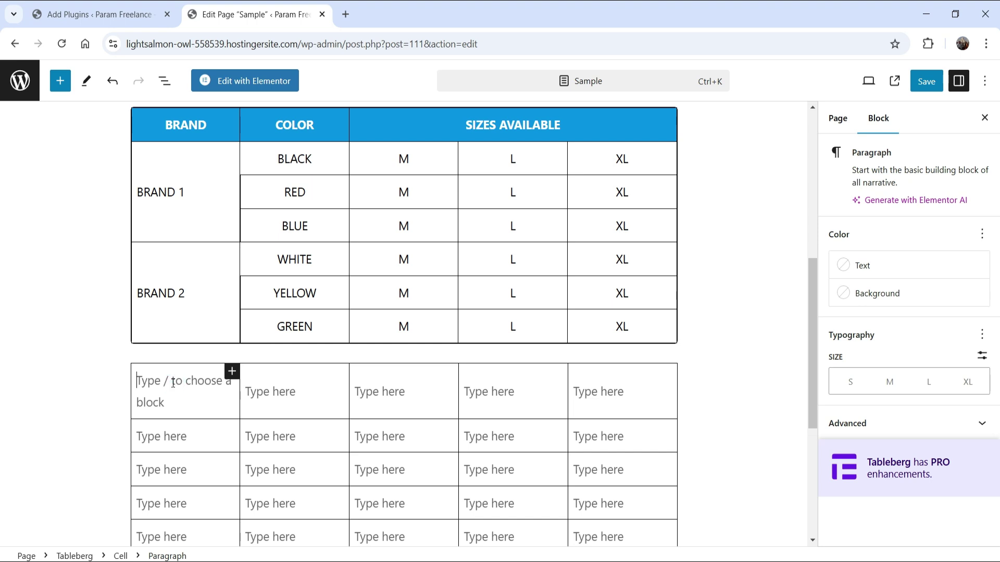
pyautogui.write('BRAND')
pyautogui.click(279, 388)
pyautogui.write('COLOR')
pyautogui.click(406, 391)
pyautogui.write('SIZE')
pyautogui.click(550, 400)
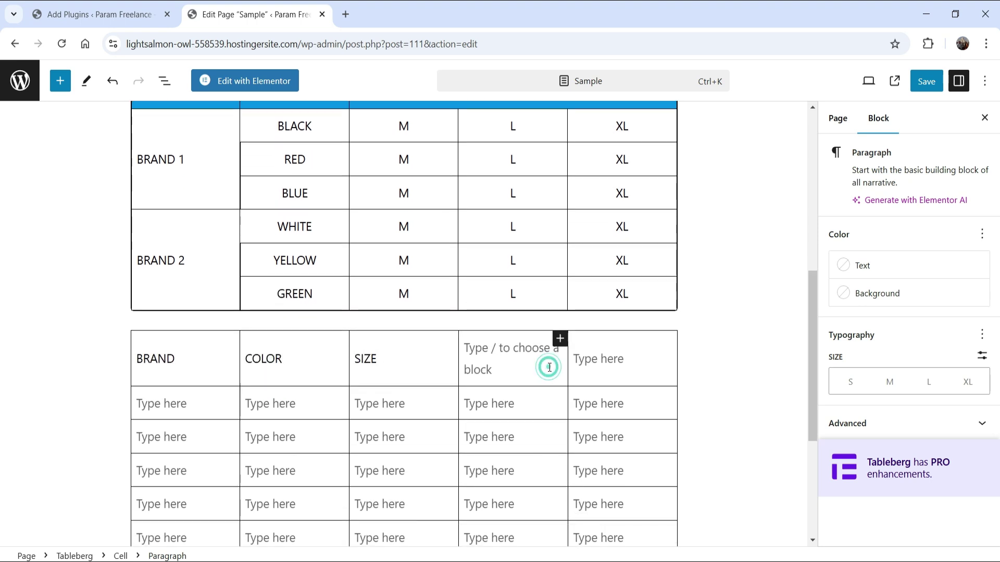
pyautogui.write('SIZE')
pyautogui.click(620, 354)
pyautogui.write('SIZE')
# Enter BRAND 1 in the three cells below BRAND, copying the text from the first cell to the other two
pyautogui.click(222, 392)
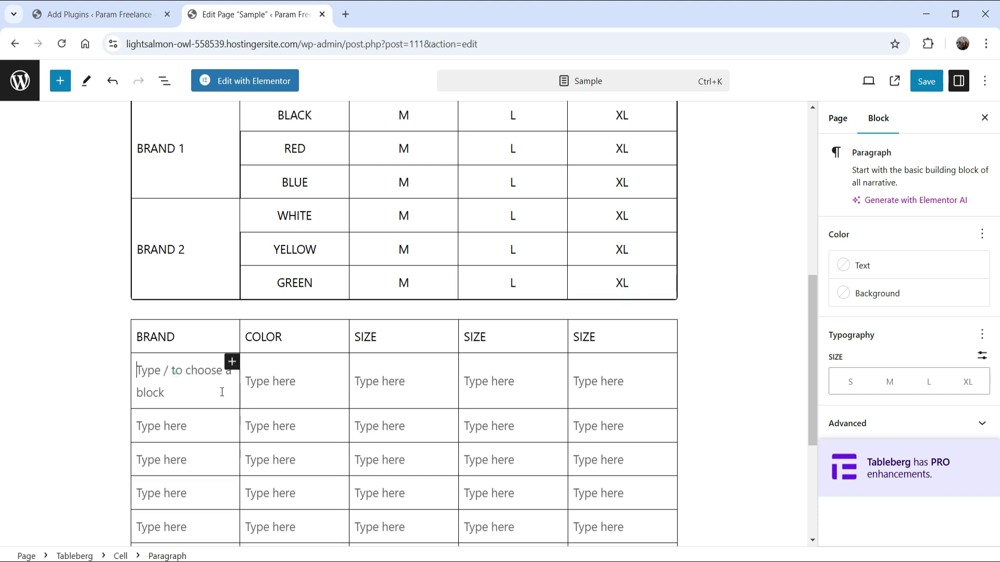
pyautogui.write('BRAND 1')
pyautogui.hotkey('ctrl', 'a')
pyautogui.hotkey('ctrl', 'c')
pyautogui.click(221, 404)
pyautogui.hotkey('ctrl', 'v')
pyautogui.click(178, 437)
pyautogui.hotkey('ctrl', 'v')
# Enter BRAND 2 in the last three cells of the BRAND column, copying the text from the first of them
pyautogui.click(194, 407)
pyautogui.write('BRAND 2')
pyautogui.hotkey('ctrl', 'a')
pyautogui.hotkey('ctrl', 'c')
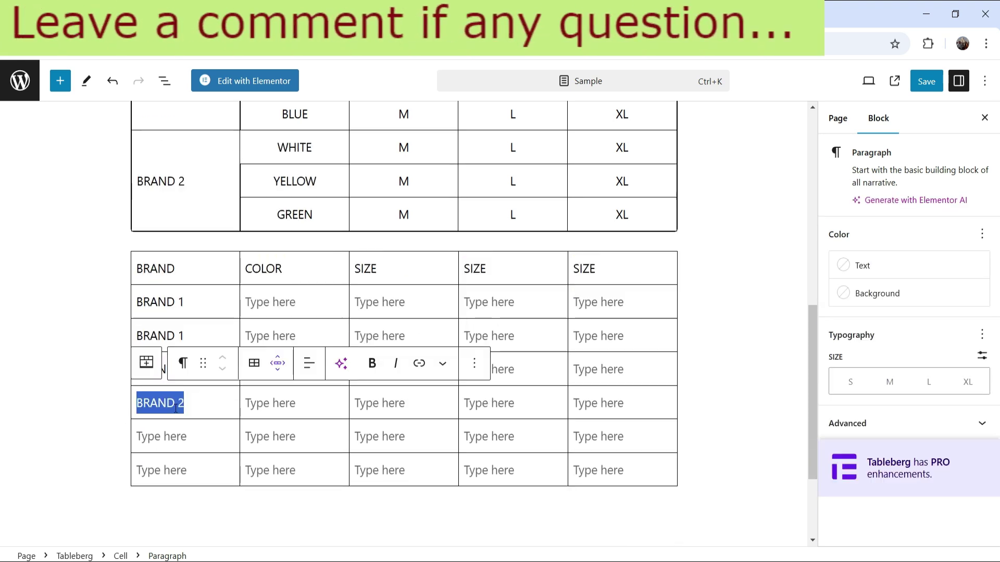
pyautogui.click(179, 437)
pyautogui.hotkey('ctrl', 'v')
pyautogui.click(178, 471)
pyautogui.hotkey('ctrl', 'v')
pyautogui.click(75, 340)
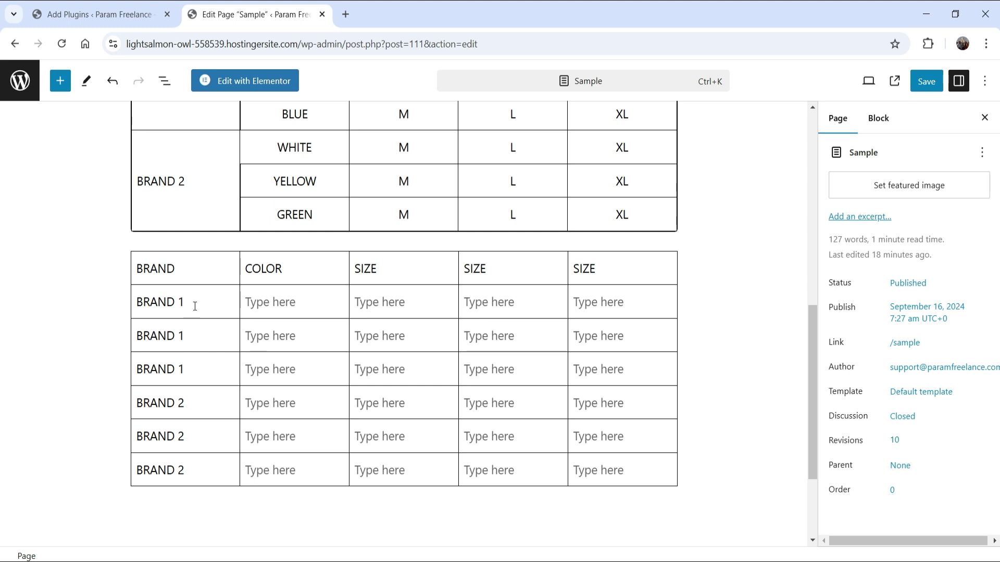
# Enter BLACK, RED and BLUE in the COLOR column for the three BRAND 1 rows
pyautogui.scroll(1, 271, 361)
pyautogui.click(278, 379)
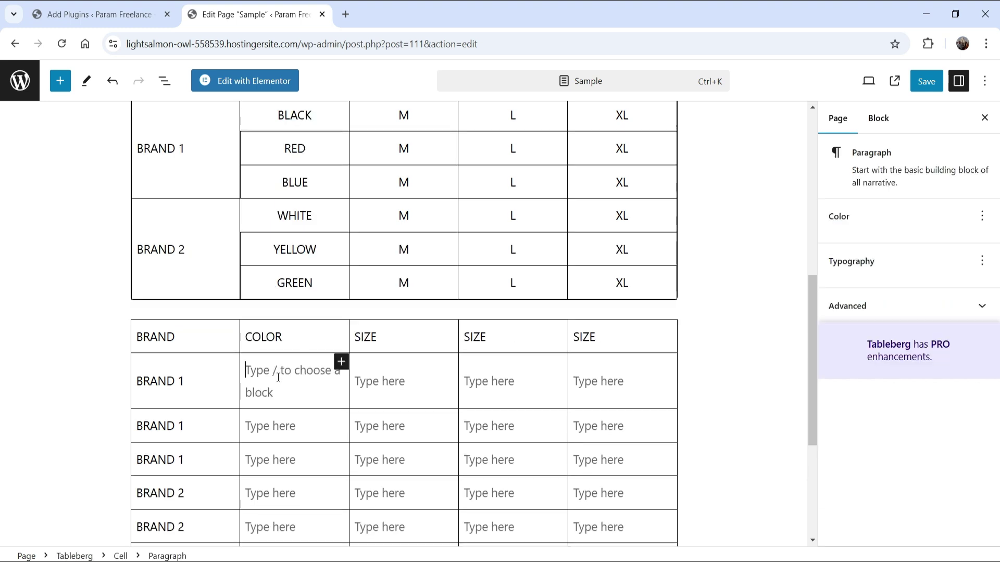
pyautogui.write('BLACK')
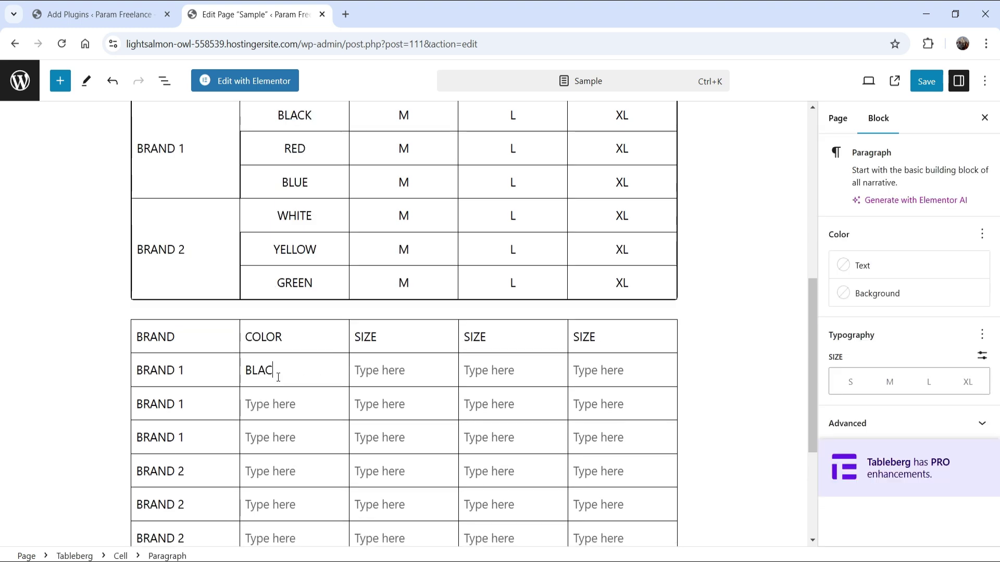
pyautogui.press('Return')
pyautogui.click(285, 383)
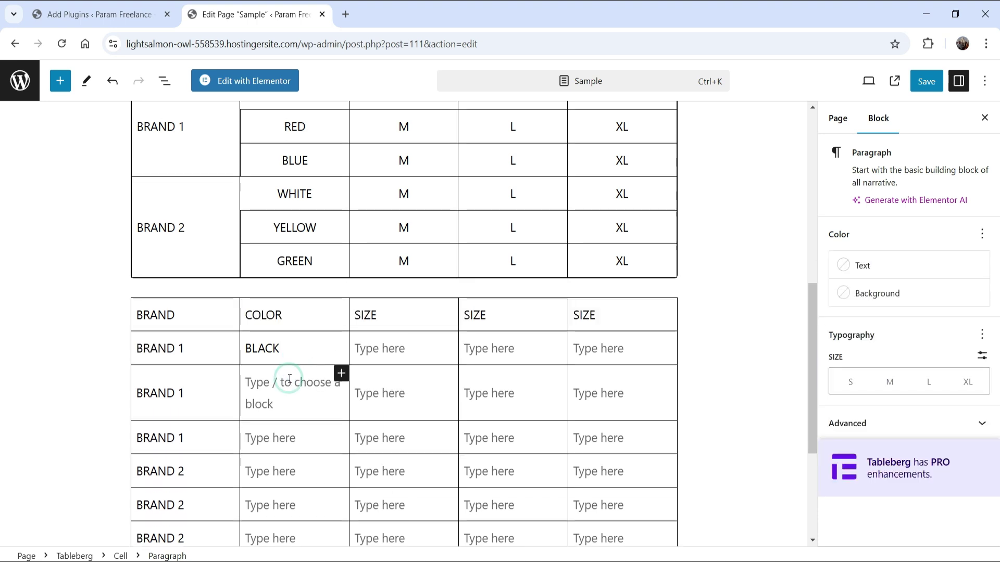
pyautogui.write('RED')
pyautogui.click(286, 414)
pyautogui.write('BLUE')
# Enter WHITE, YELLOW and GREEN in the COLOR column for the three BRAND 2 rows
pyautogui.click(286, 446)
pyautogui.write('WHITE')
pyautogui.click(260, 481)
pyautogui.write('YELLOW')
pyautogui.click(276, 517)
pyautogui.write('GREEN')
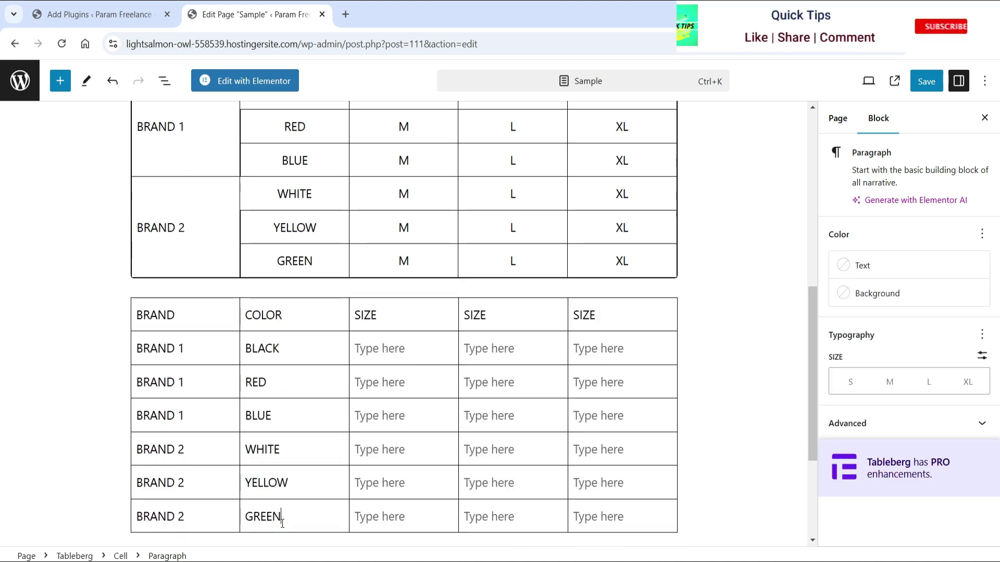
# Enter the sizes M, L and XL in the three SIZE columns for the BLACK, RED and BLUE rows of BRAND 1
pyautogui.click(389, 349)
pyautogui.scroll(3, 464, 353)
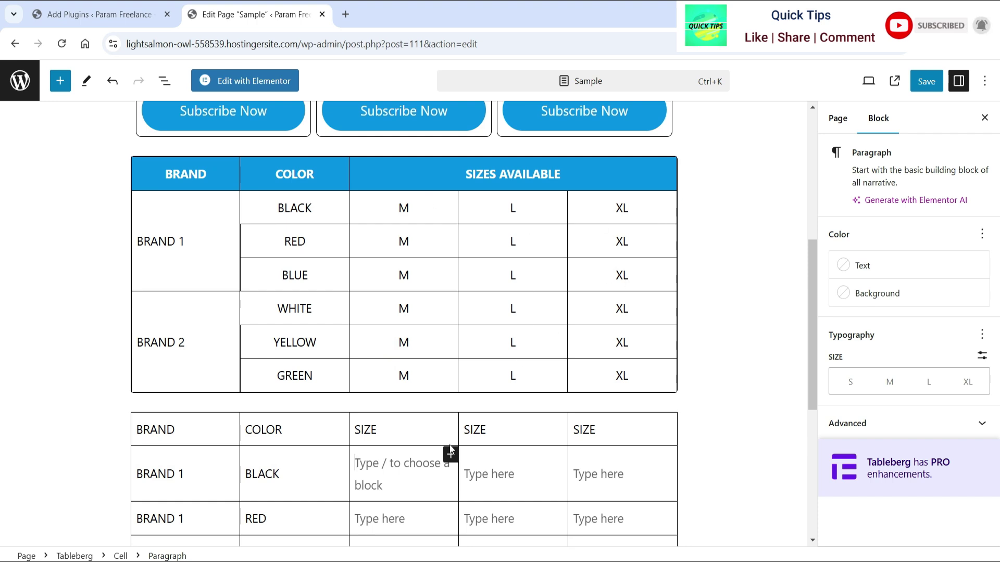
pyautogui.write('M')
pyautogui.click(547, 467)
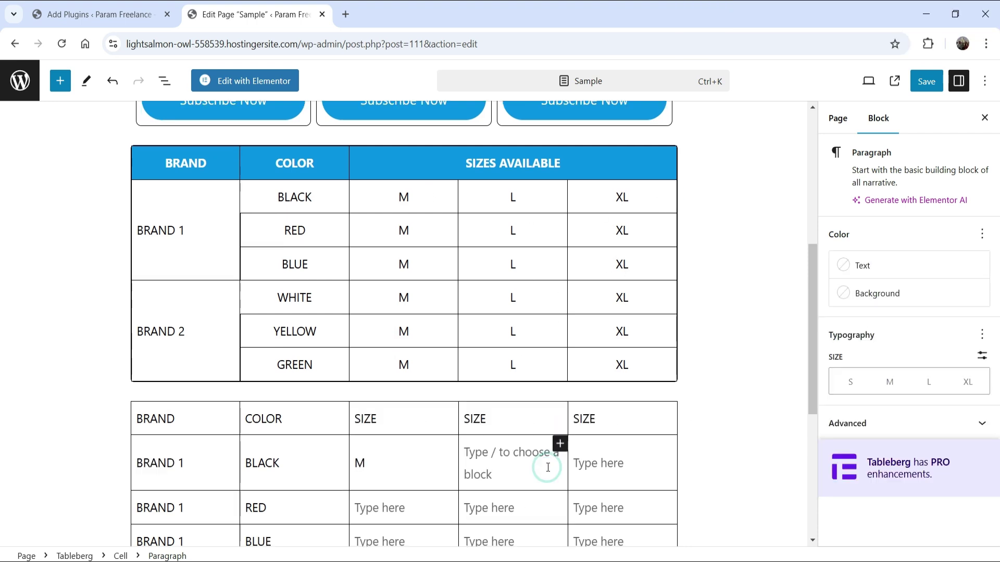
pyautogui.write('L')
pyautogui.click(634, 453)
pyautogui.write('XL\tM\tL')
pyautogui.scroll(-2, 535, 486)
pyautogui.write('XL')
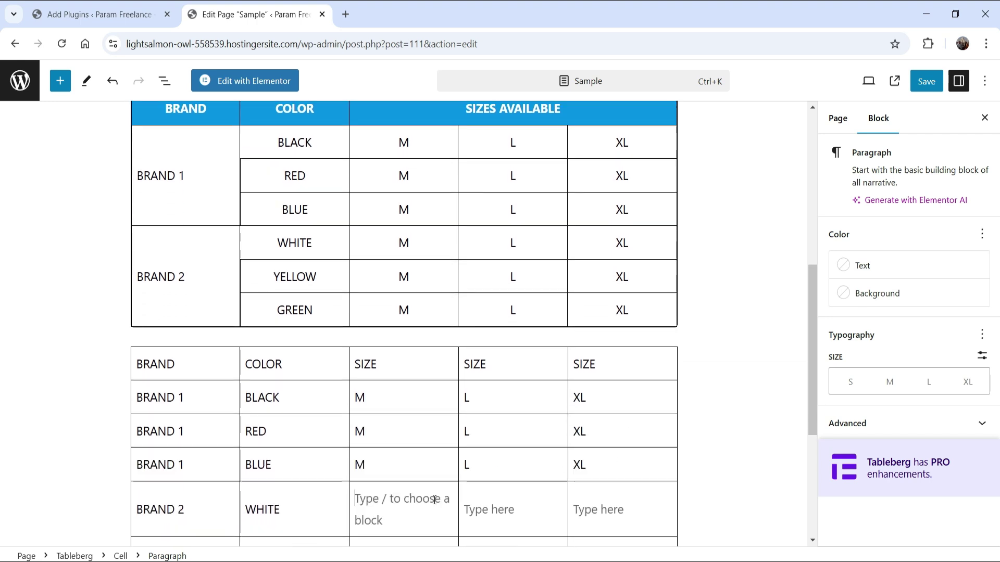
# Enter the sizes M, L and XL in the three SIZE columns for the WHITE, YELLOW and GREEN rows of BRAND 2
pyautogui.write('\tM\tL\tXL\tM\tL\tXL\tM\tL\tXL')
pyautogui.scroll(-2, 439, 508)
pyautogui.write('M\tL\tXL')
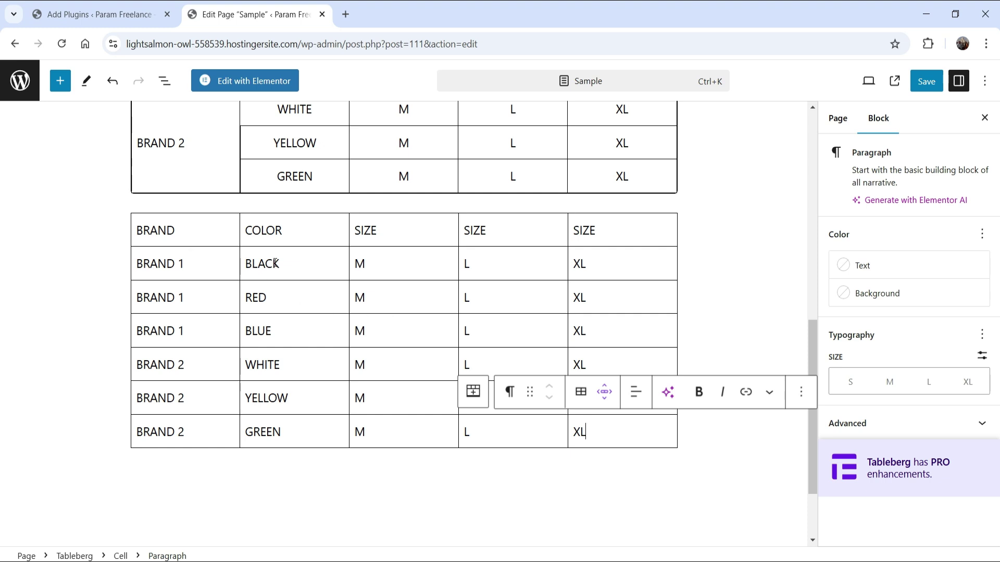
pyautogui.click(387, 262)
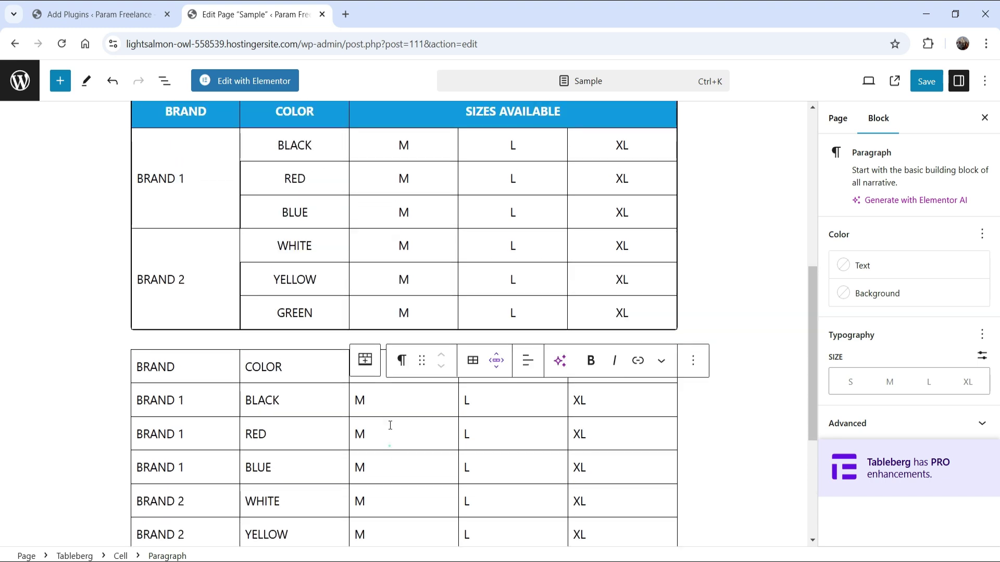
pyautogui.click(389, 446)
pyautogui.click(493, 364)
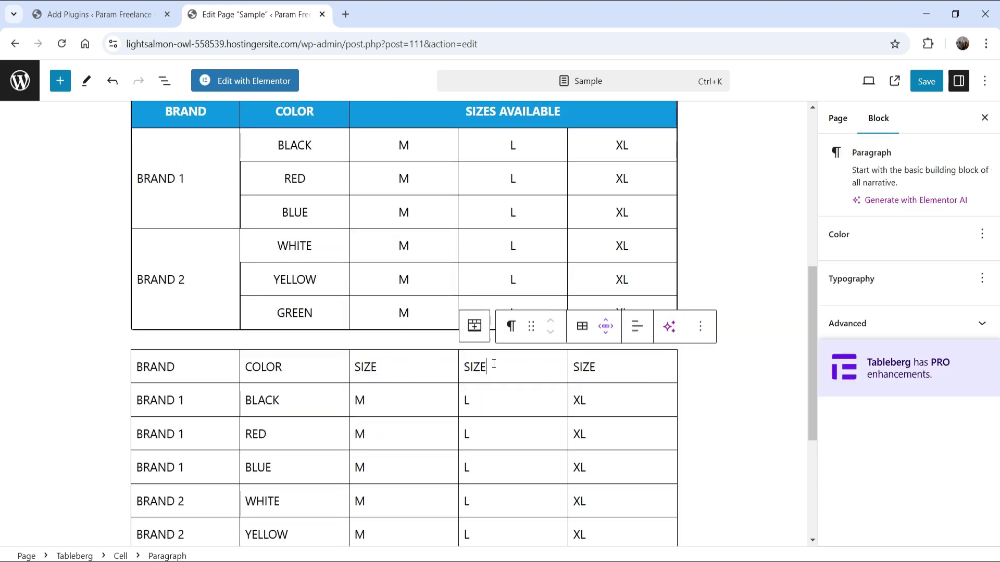
pyautogui.click(599, 364)
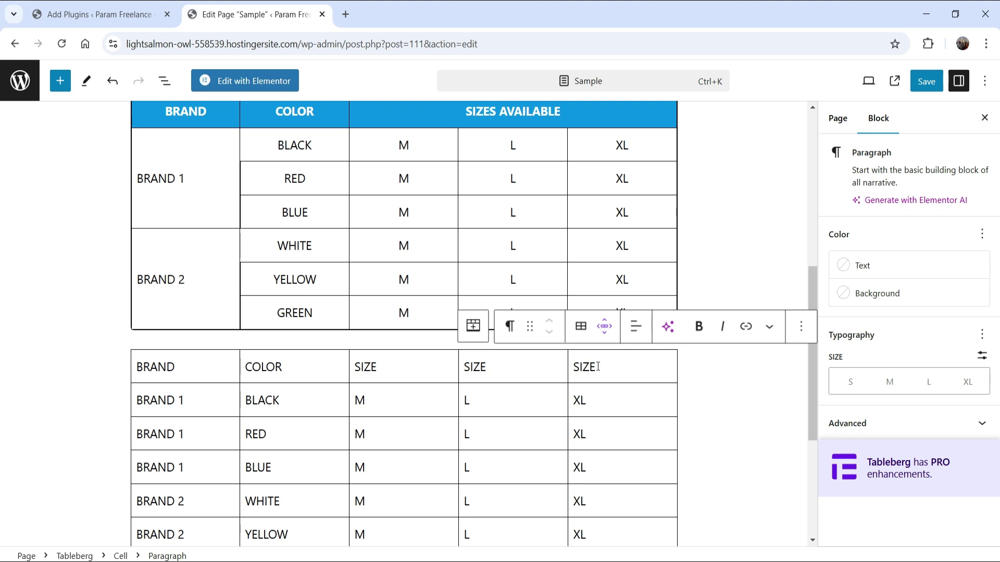
# Merge the three SIZE header cells of the new table into one cell
pyautogui.scroll(-2, 683, 390)
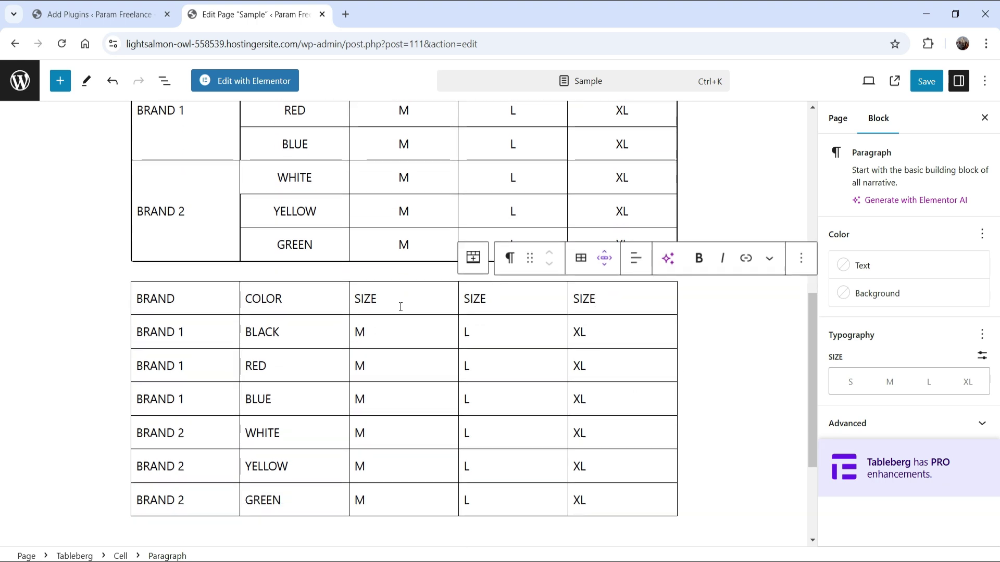
pyautogui.click(388, 301)
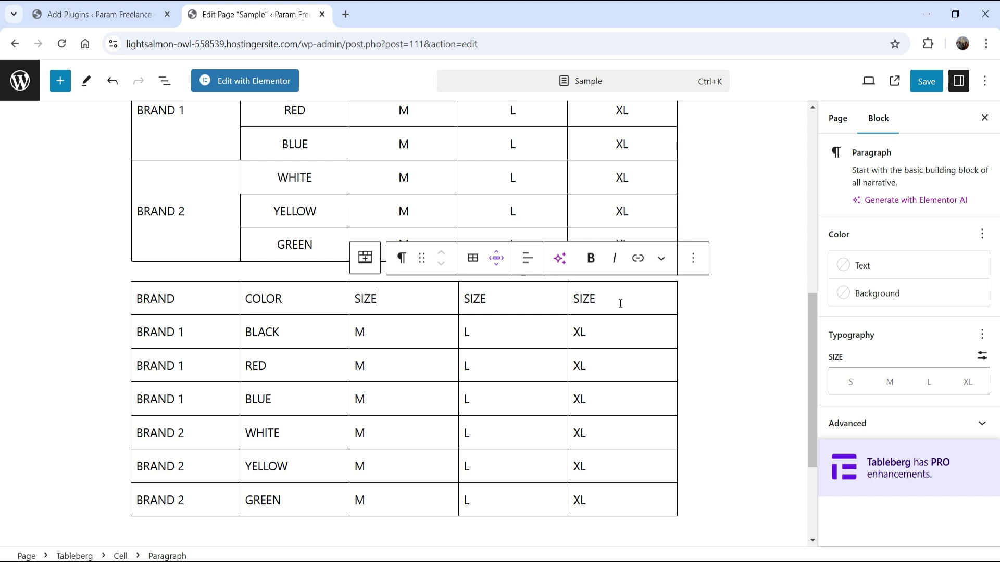
pyautogui.keyDown('shift'); pyautogui.click(644, 300); pyautogui.keyUp('shift')
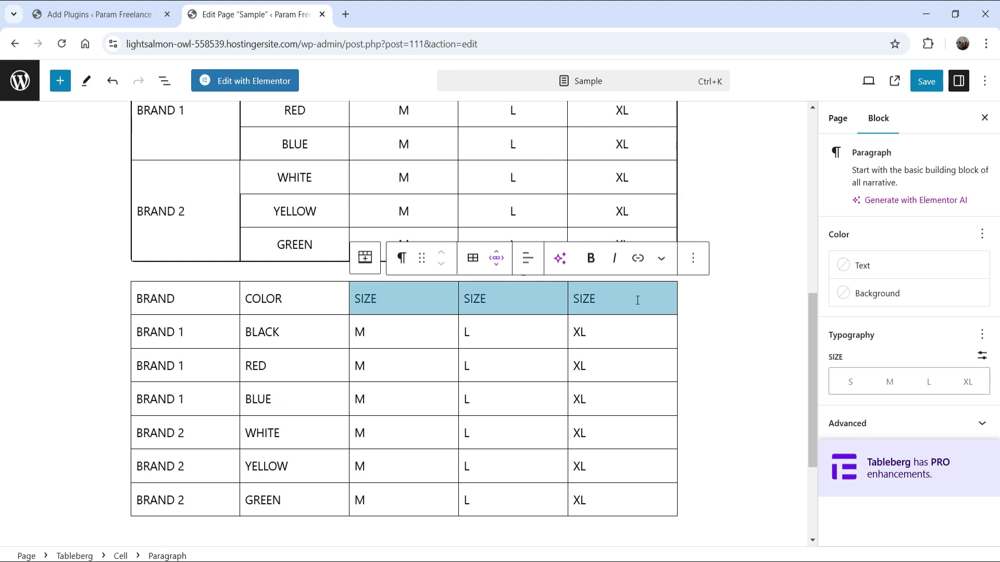
pyautogui.click(473, 259)
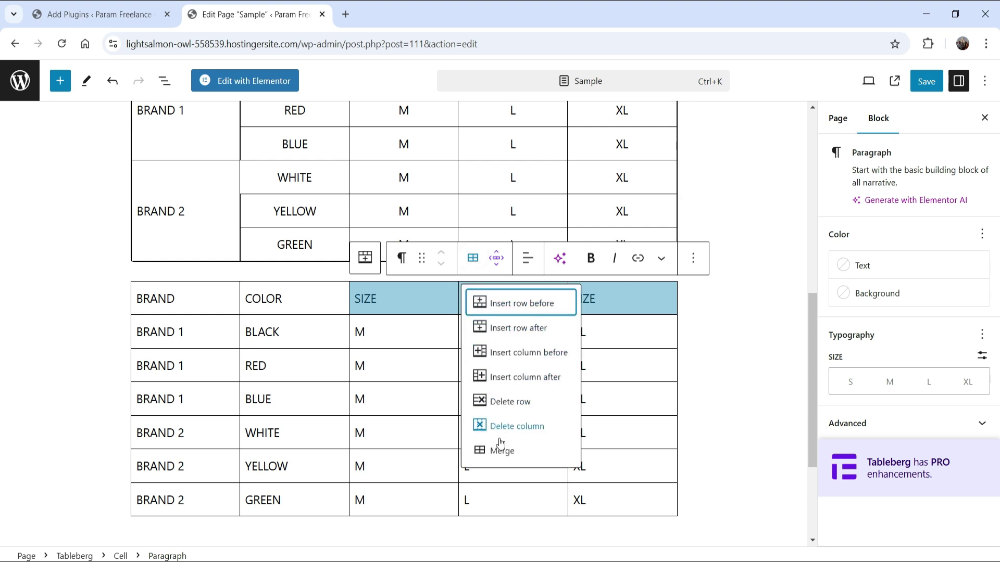
pyautogui.click(498, 451)
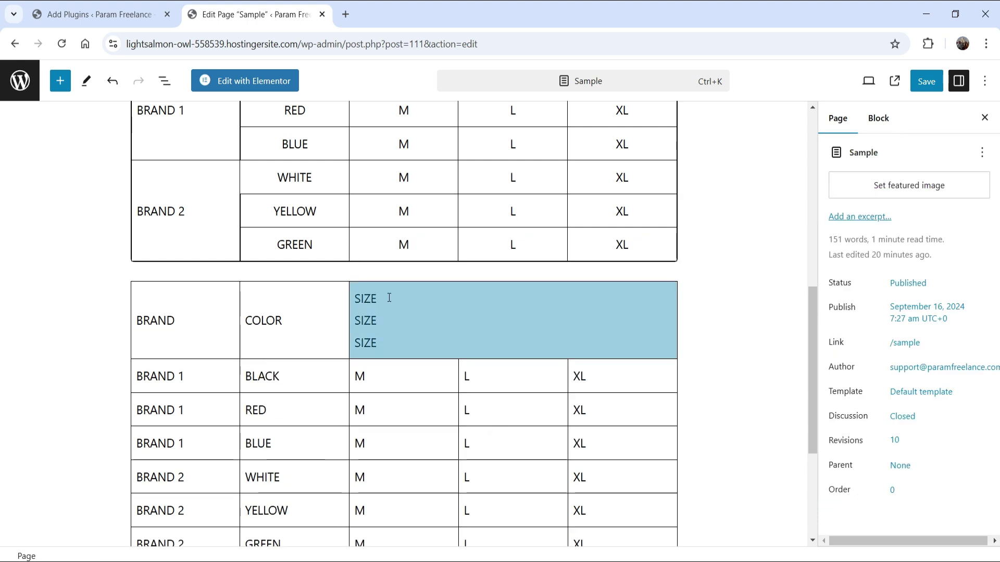
# Replace the three SIZE lines in the merged header cell with a single SIZE
pyautogui.moveTo(389, 298); pyautogui.dragTo(405, 347)
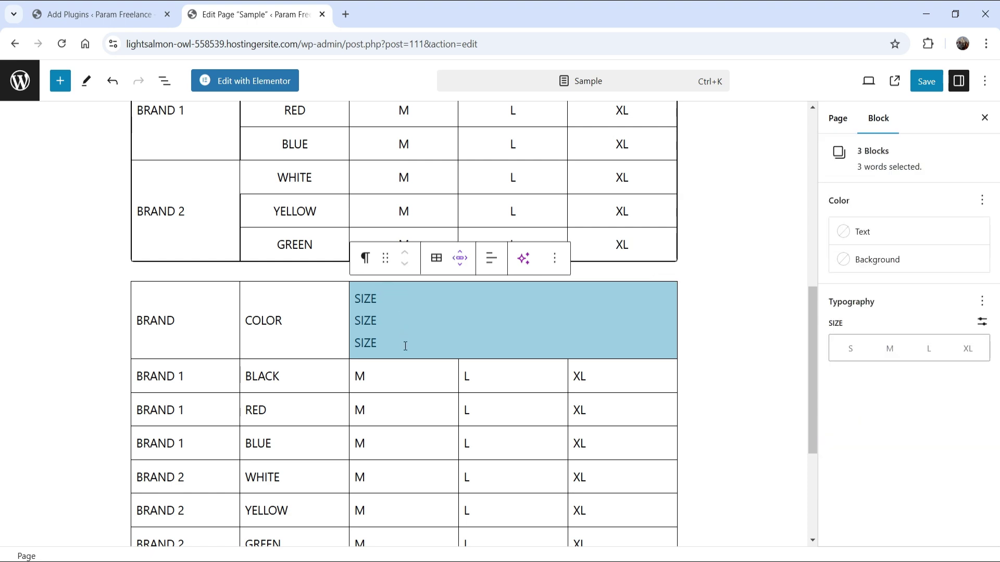
pyautogui.press('BackSpace')
pyautogui.write('SIZE')
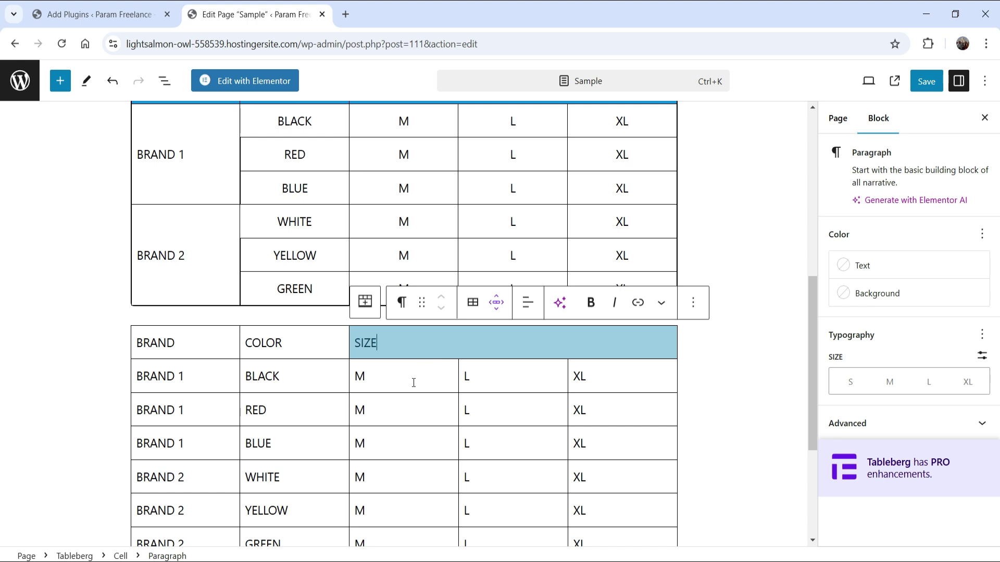
pyautogui.click(413, 383)
# Center the text of the SIZE, COLOR and BRAND header cells in the new table
pyautogui.click(398, 344)
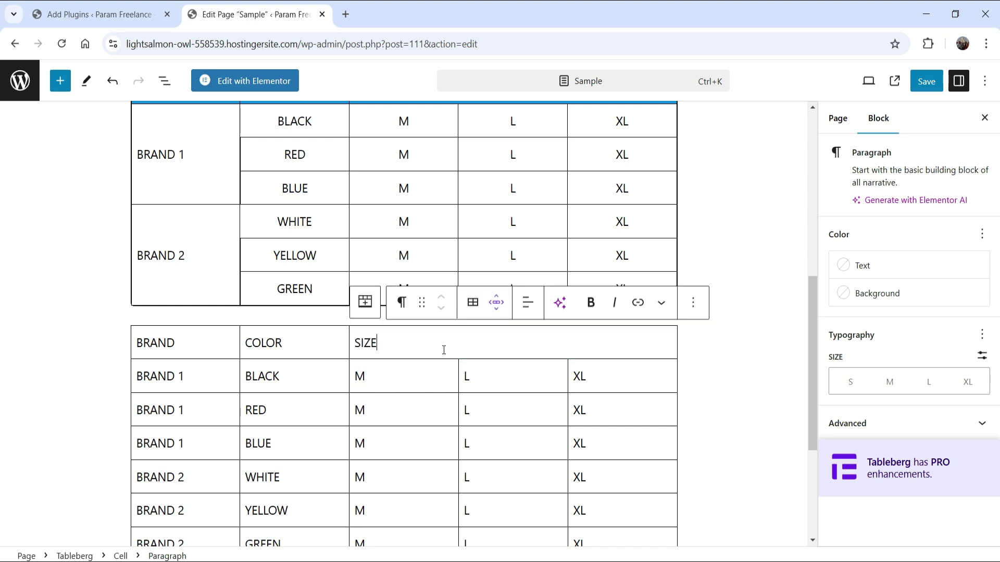
pyautogui.click(528, 302)
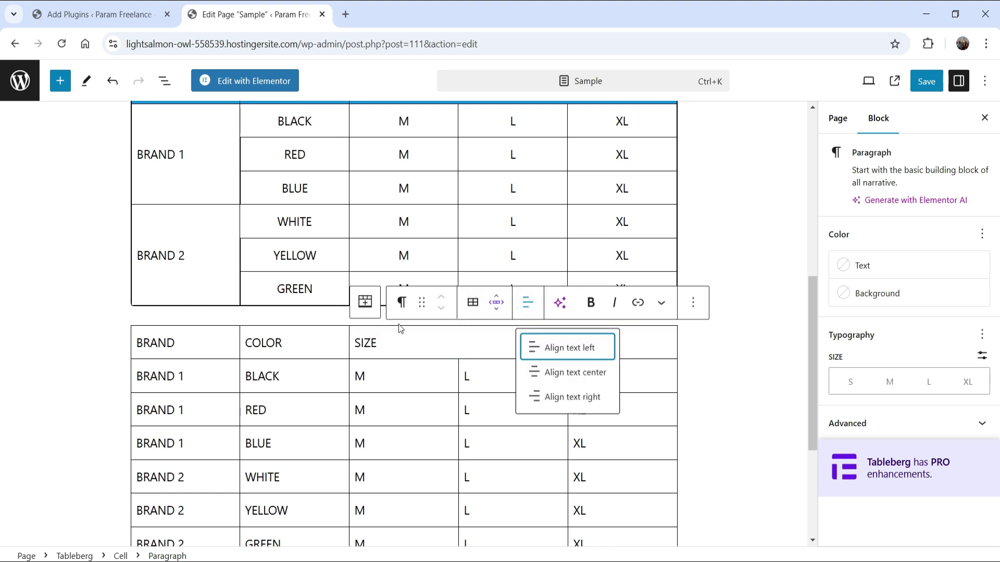
pyautogui.click(575, 373)
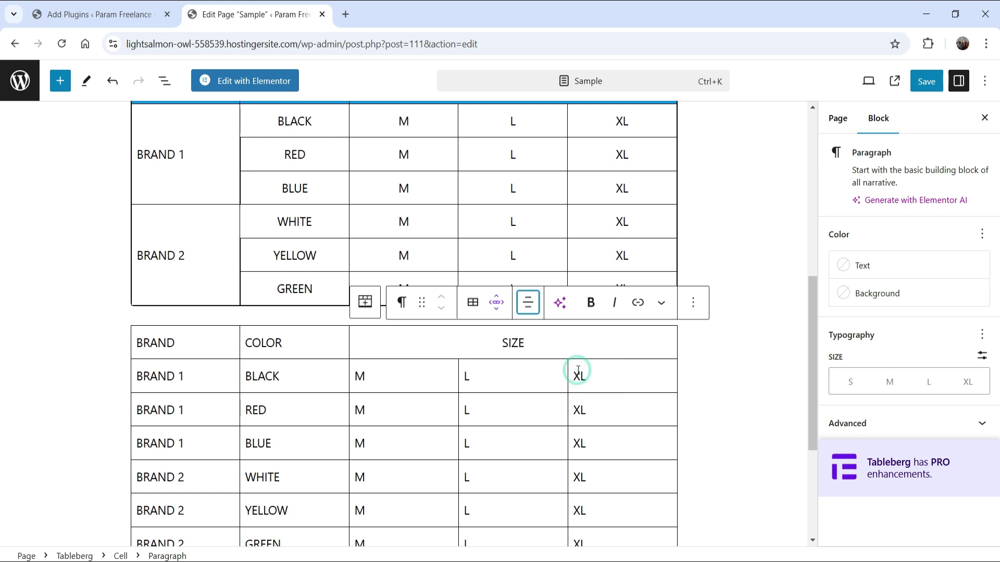
pyautogui.click(290, 344)
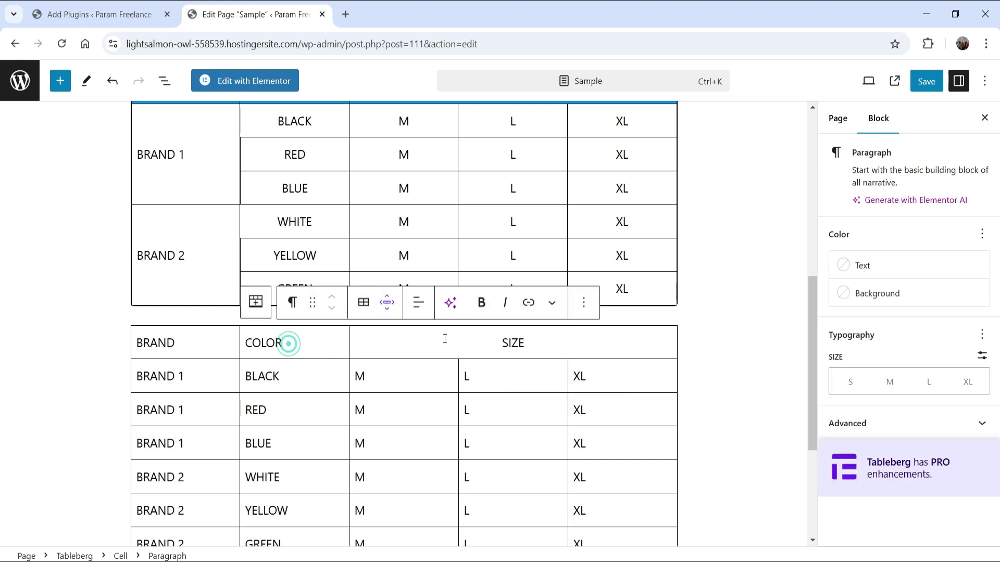
pyautogui.click(417, 303)
pyautogui.click(465, 375)
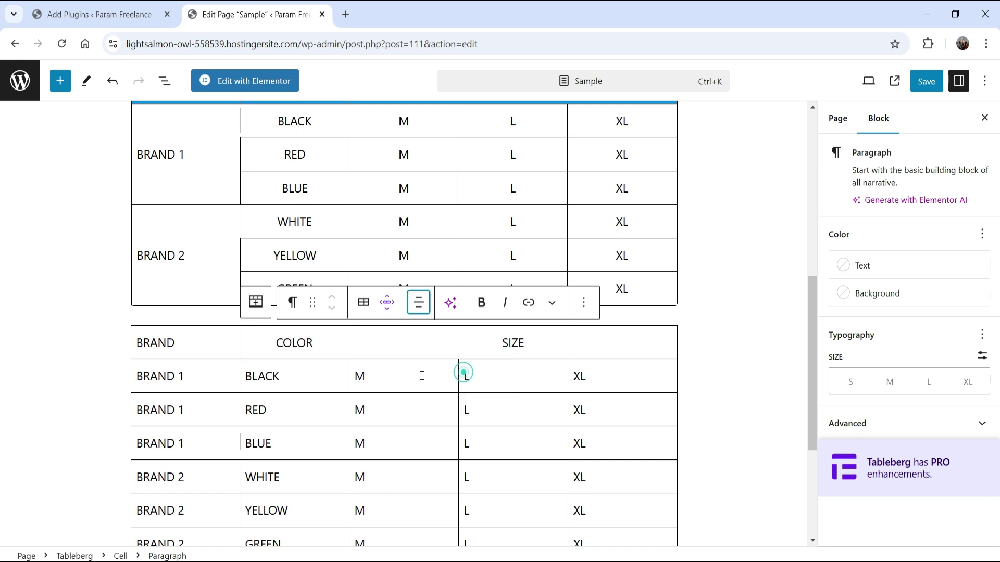
pyautogui.click(201, 343)
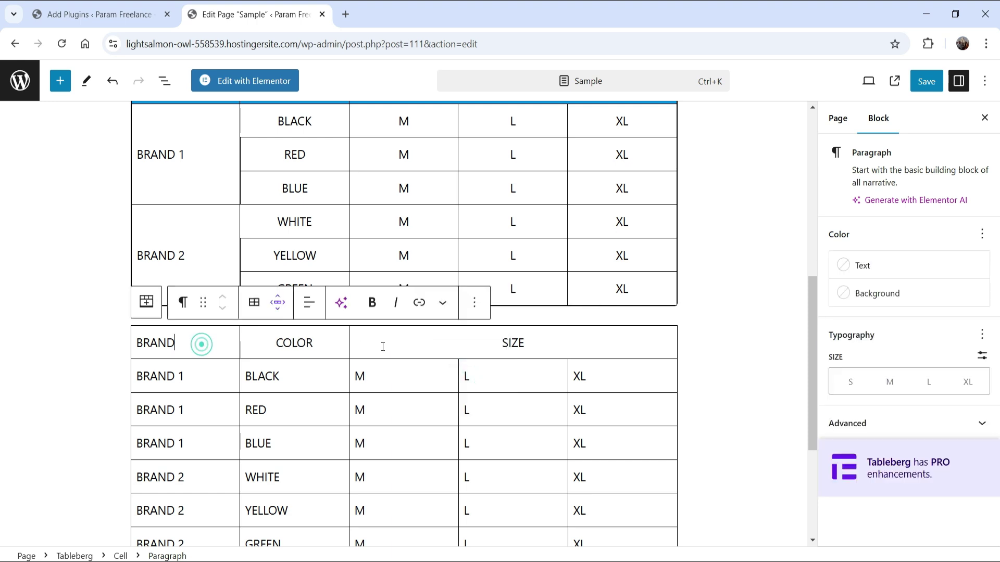
pyautogui.click(309, 303)
pyautogui.click(376, 373)
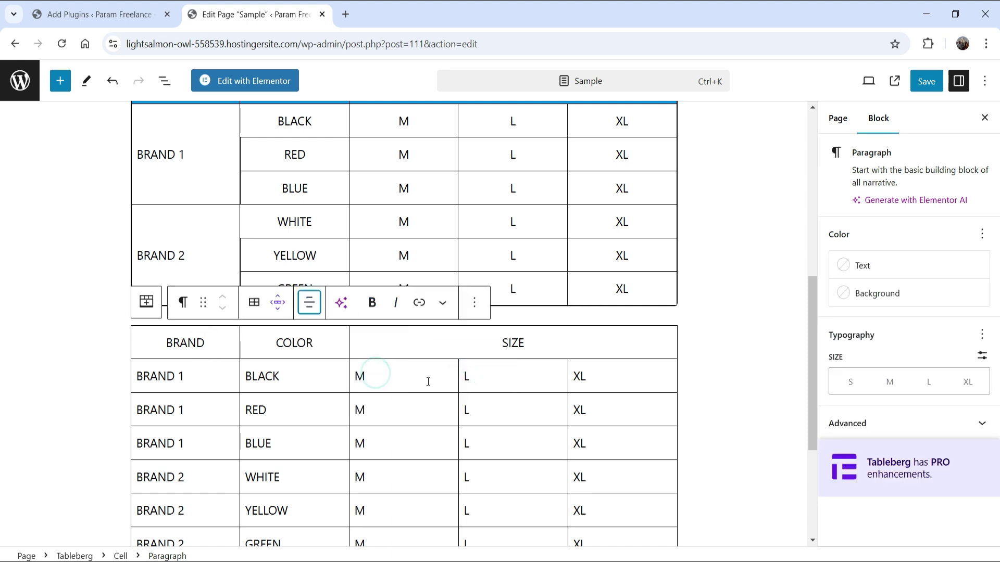
# Merge the three BRAND 1 cells in the BRAND column of the new table
pyautogui.scroll(-3, 487, 347)
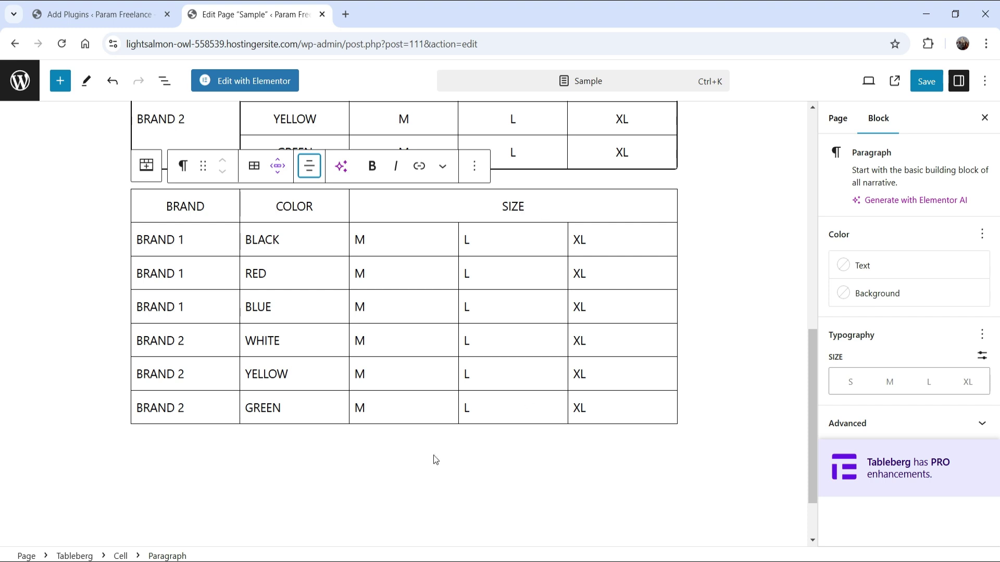
pyautogui.click(203, 237)
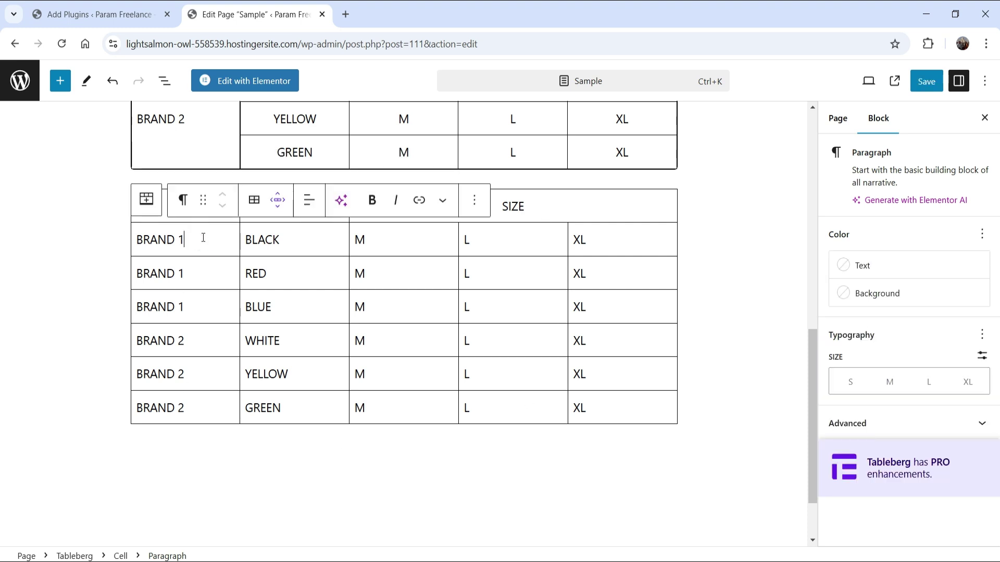
pyautogui.keyDown('shift'); pyautogui.click(204, 311); pyautogui.keyUp('shift')
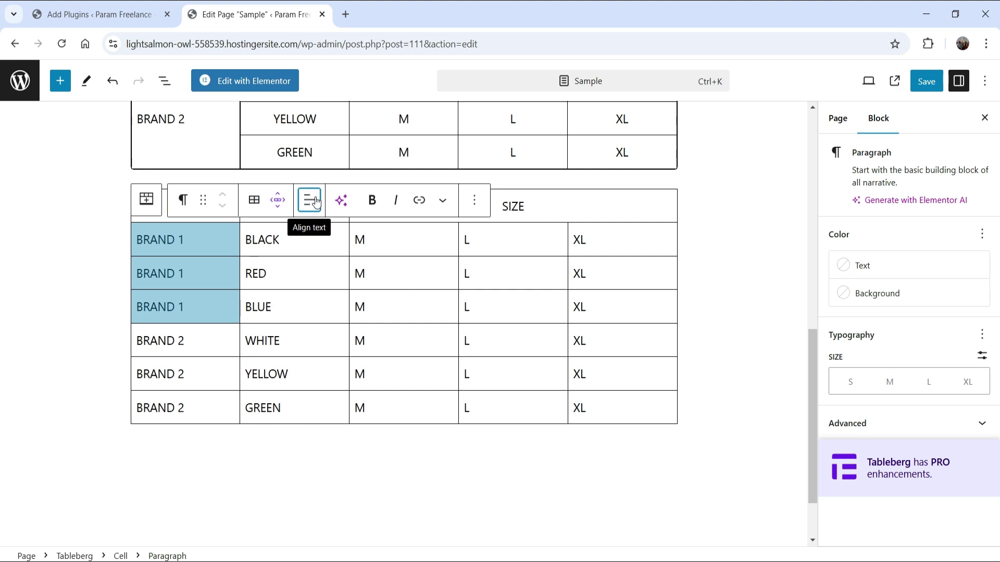
pyautogui.click(254, 200)
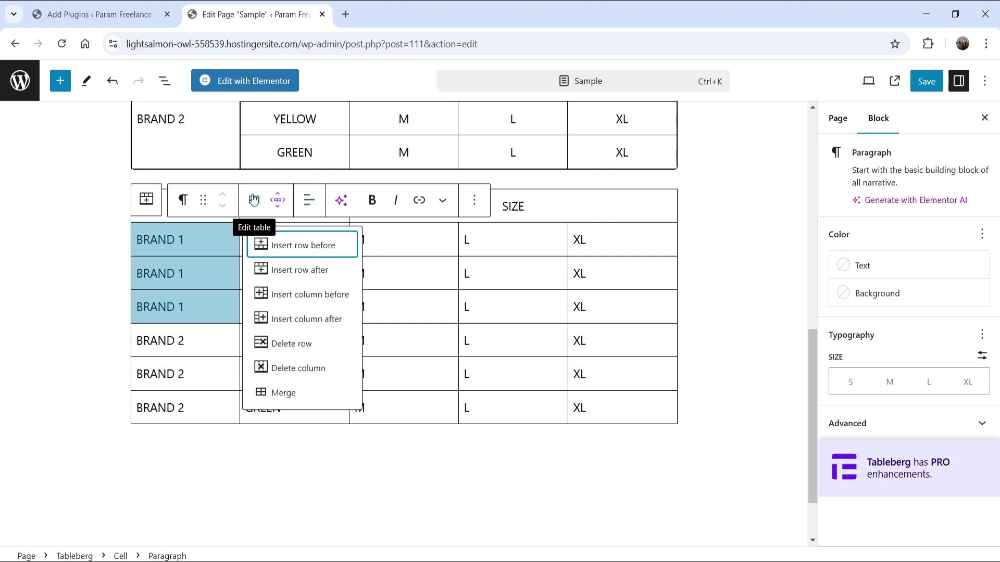
pyautogui.click(284, 394)
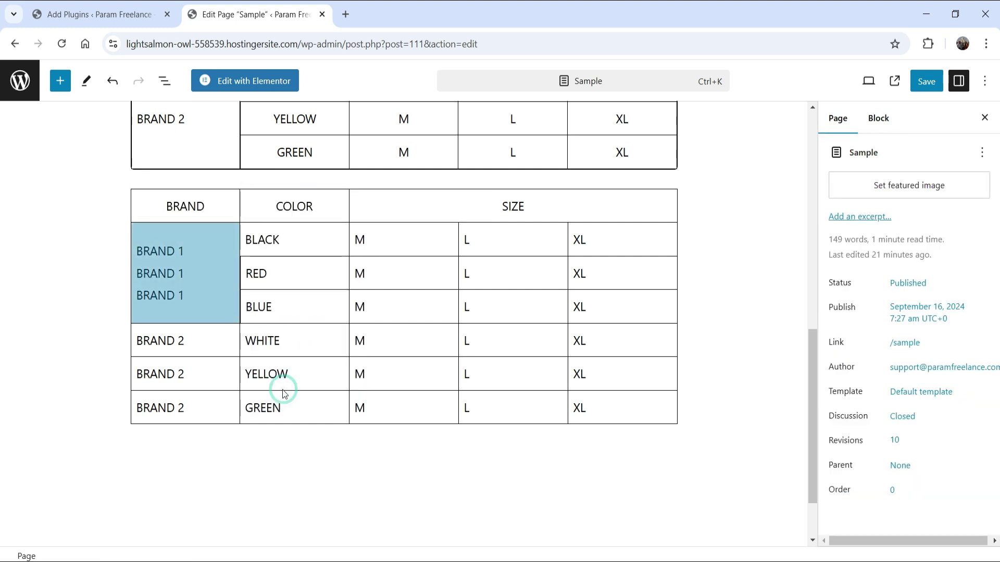
# Replace the three repeated lines in the merged BRAND 1 cell with a single BRAND 1
pyautogui.click(191, 252)
pyautogui.moveTo(192, 251); pyautogui.dragTo(208, 302)
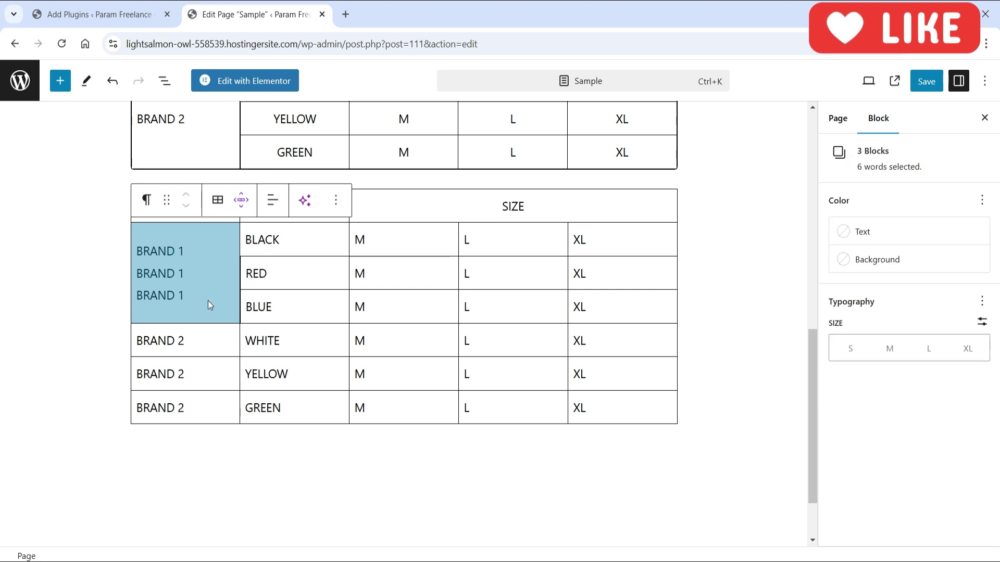
pyautogui.press('BackSpace')
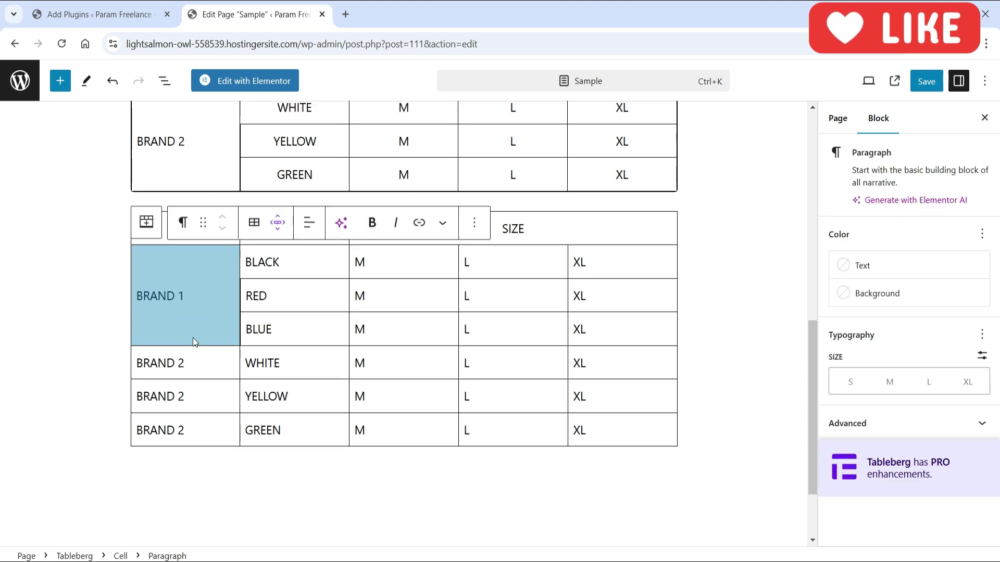
pyautogui.click(70, 357)
# Merge the three BRAND 2 cells in the BRAND column of the new table
pyautogui.click(204, 383)
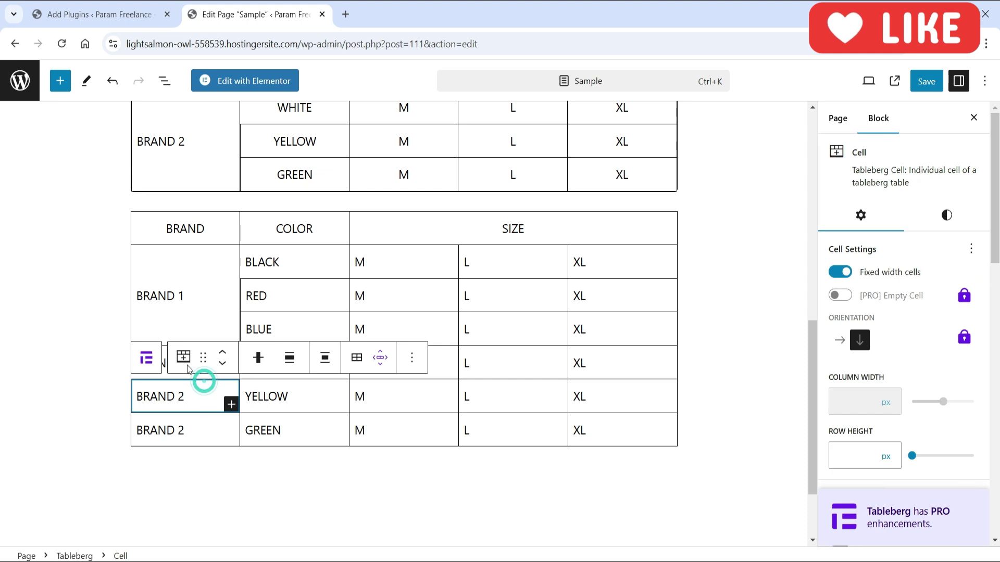
pyautogui.click(190, 429)
pyautogui.click(193, 363)
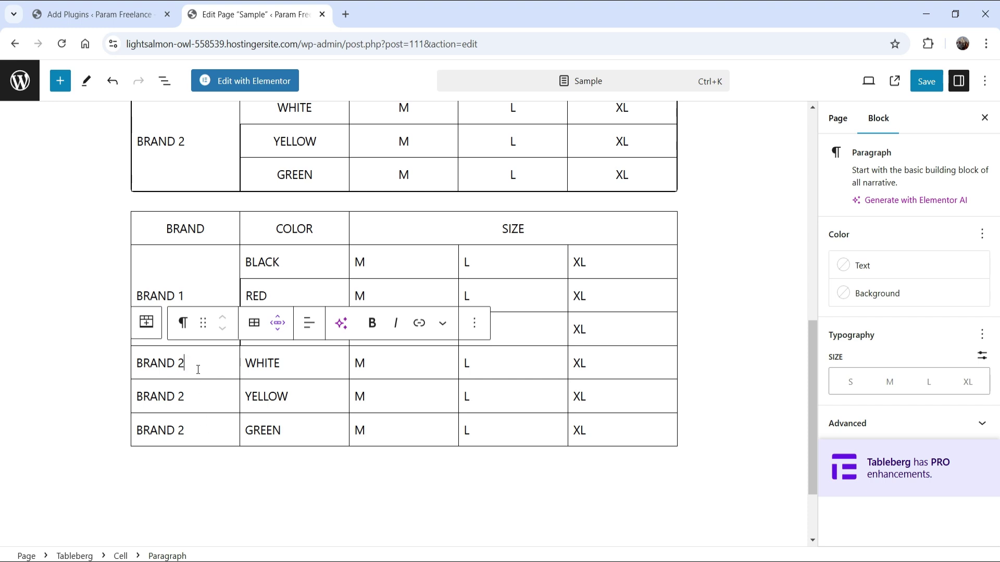
pyautogui.keyDown('shift'); pyautogui.click(206, 430); pyautogui.keyUp('shift')
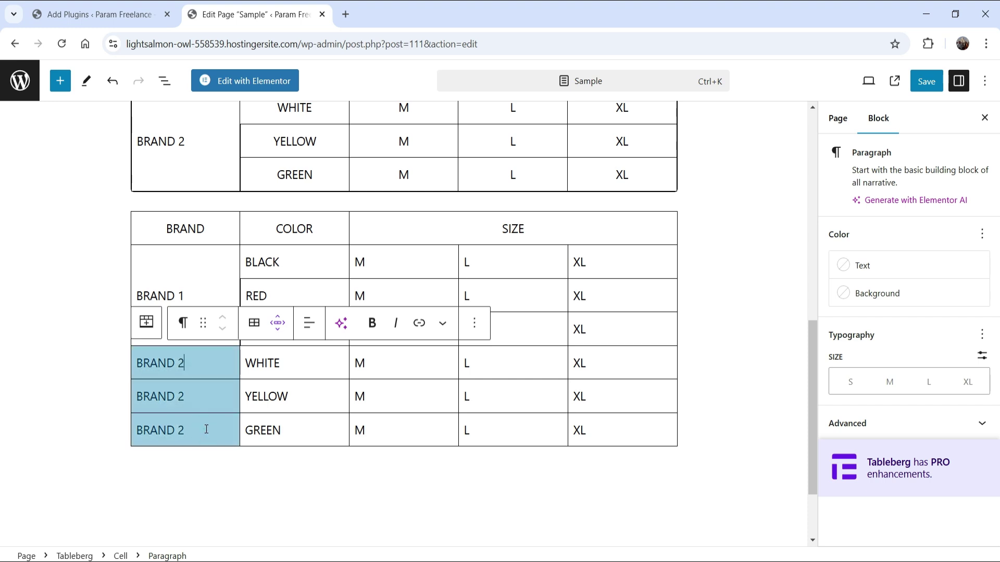
pyautogui.click(254, 323)
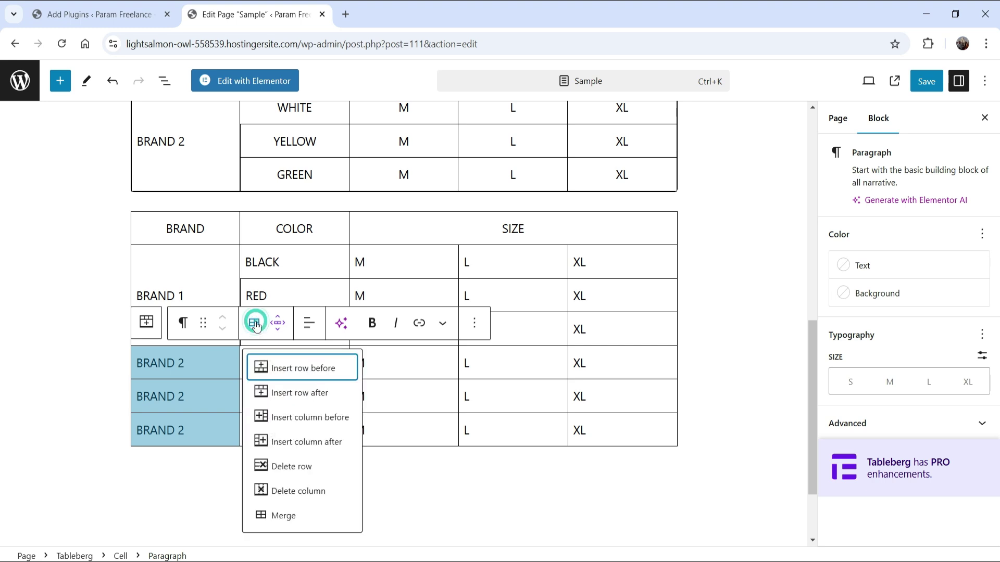
pyautogui.click(294, 515)
# Replace the three repeated lines in the merged BRAND 2 cell with a single BRAND 2
pyautogui.click(205, 401)
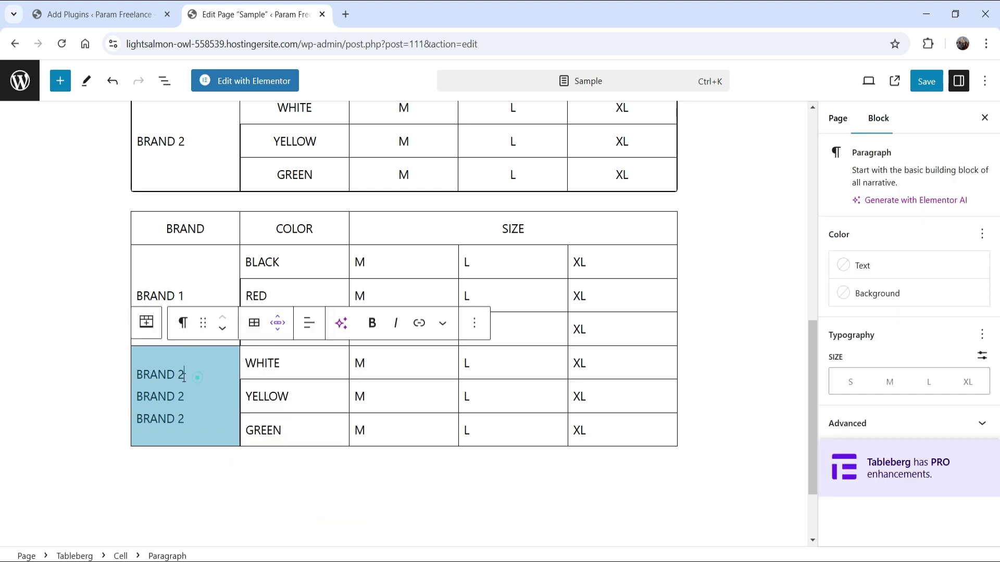
pyautogui.hotkey('ctrl', 'a')
pyautogui.hotkey('ctrl', 'a')
pyautogui.write('BRAND 2')
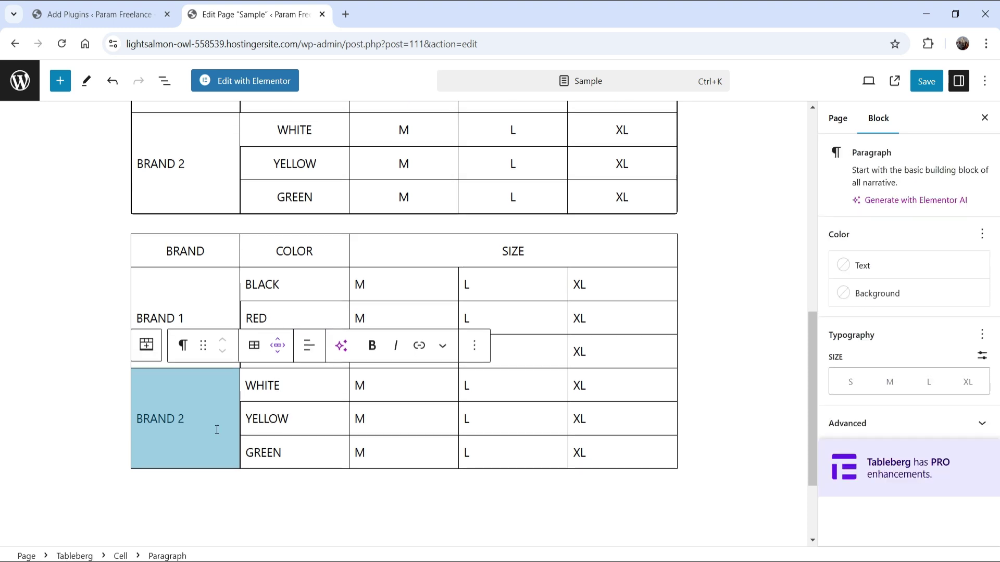
pyautogui.click(323, 250)
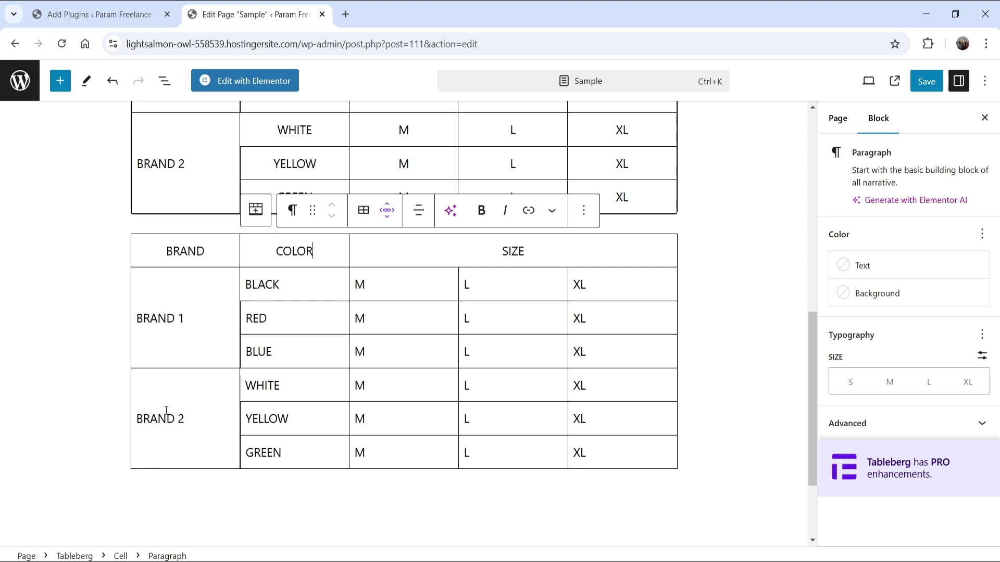
# Center the BRAND 1 and BRAND 2 labels in the merged cells of the new table and make them bold
pyautogui.click(198, 424)
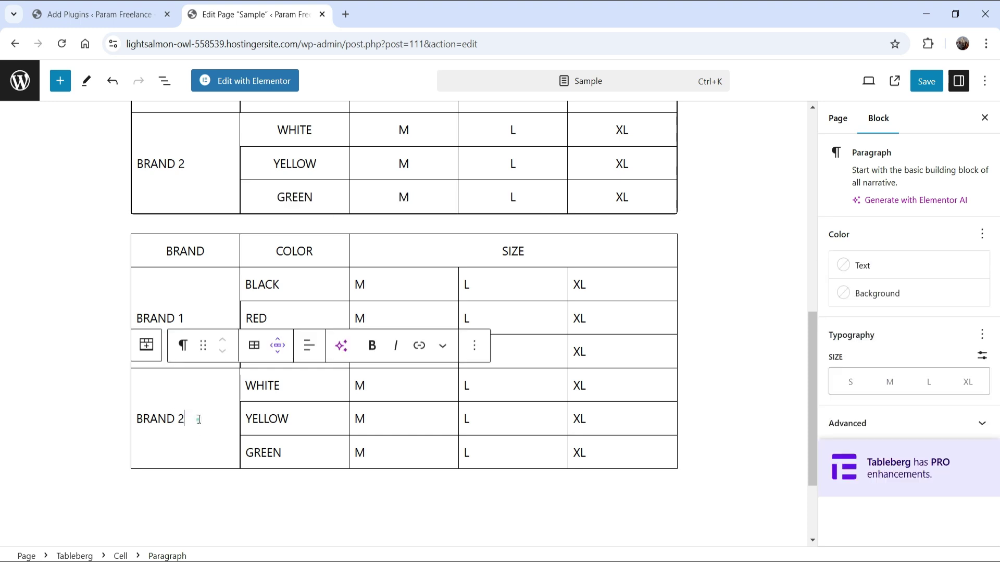
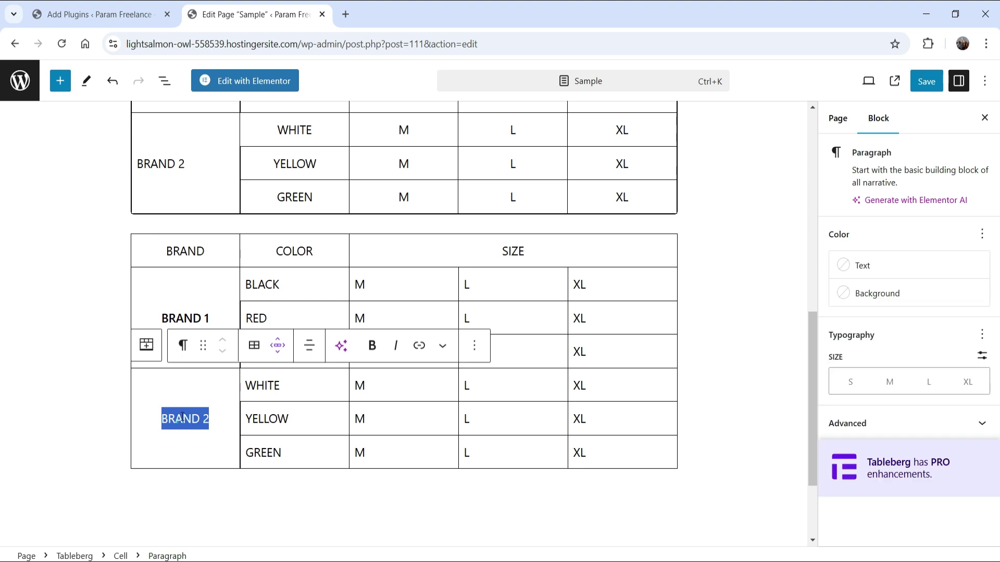
pyautogui.click(371, 346)
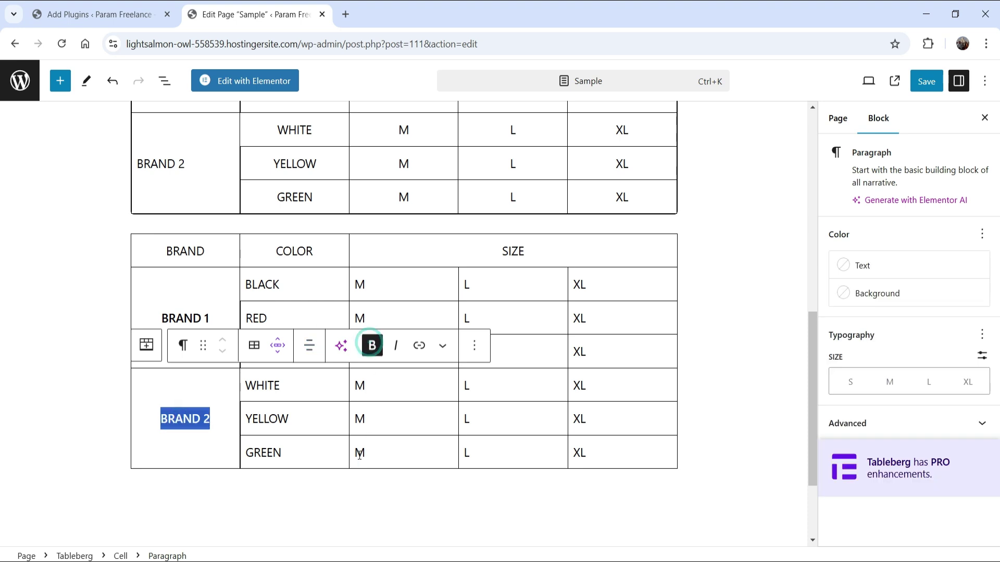
# Turn the top row of the new table, with BRAND, COLOR and SIZE, into a header row
pyautogui.click(196, 251)
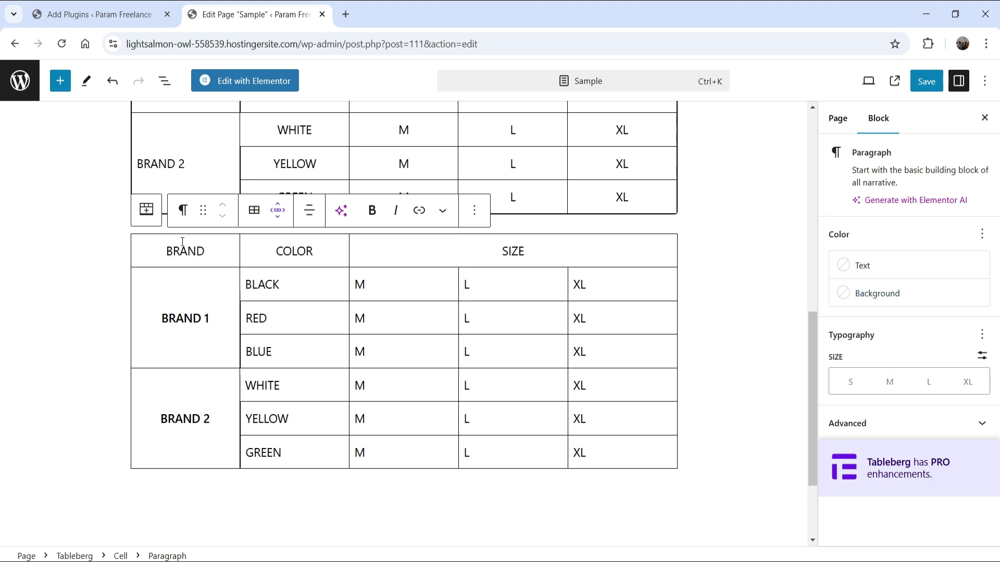
pyautogui.click(147, 217)
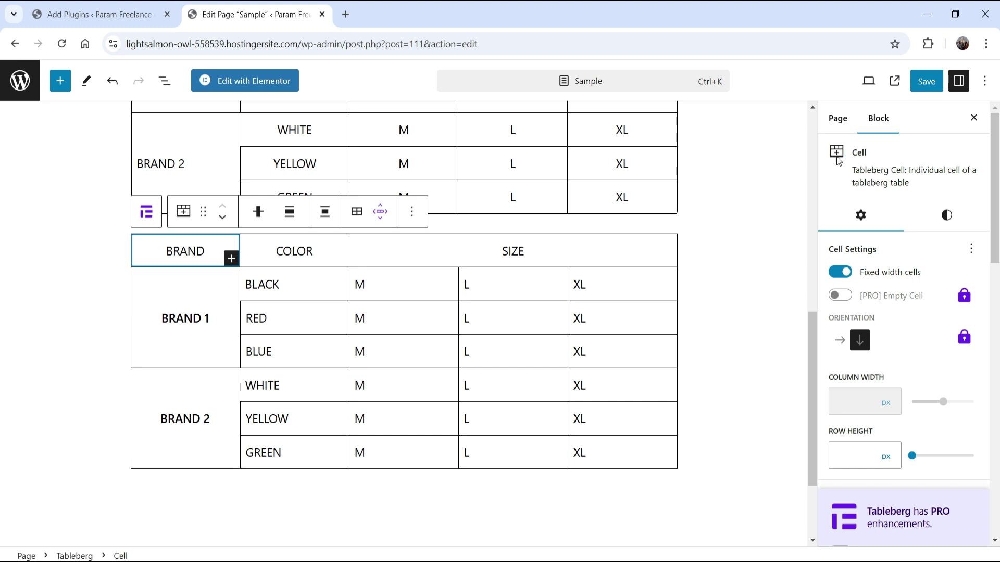
pyautogui.scroll(-5, 840, 235)
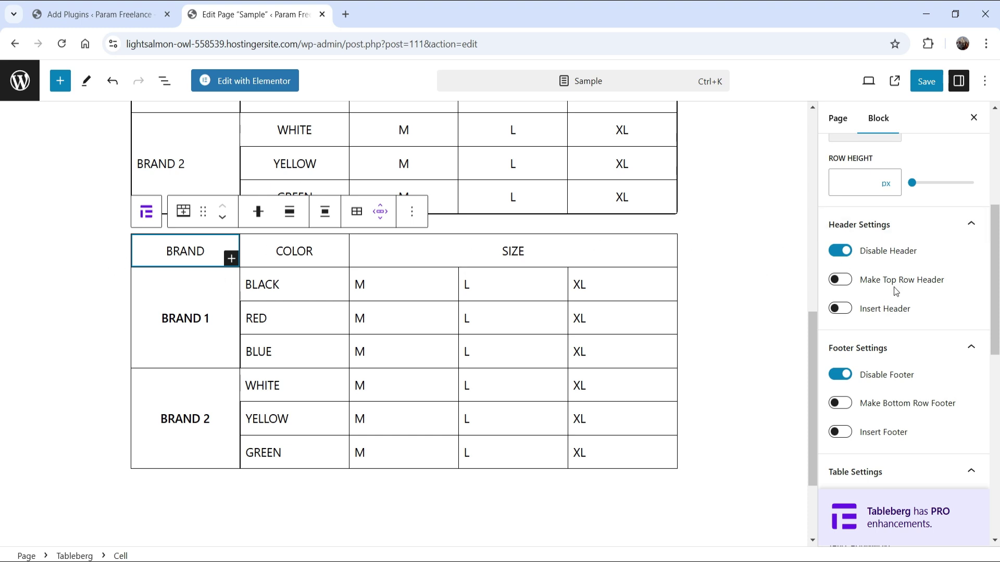
pyautogui.click(840, 280)
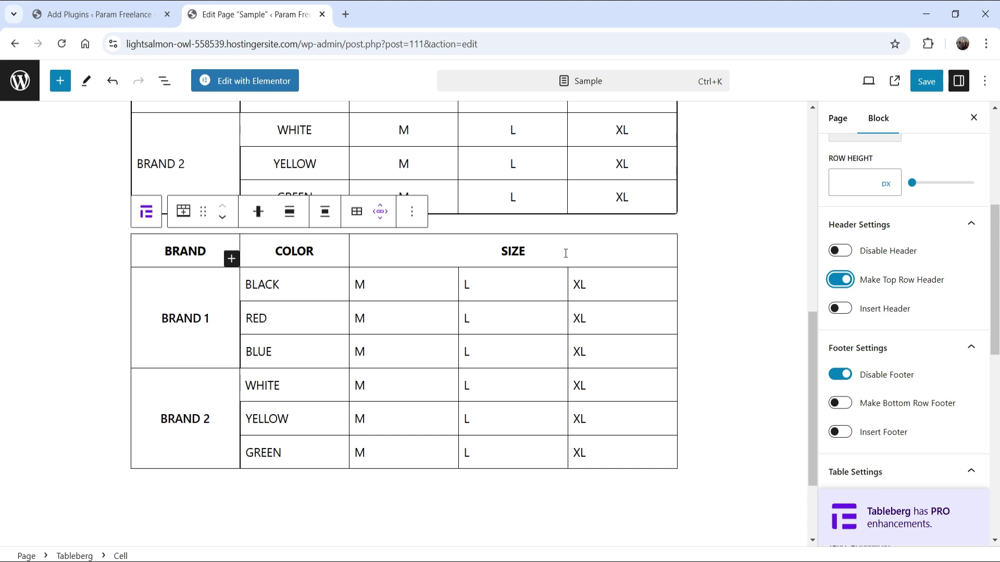
# Set the new table's header background color to Vivid cyan blue (#0693E3)
pyautogui.scroll(4, 909, 219)
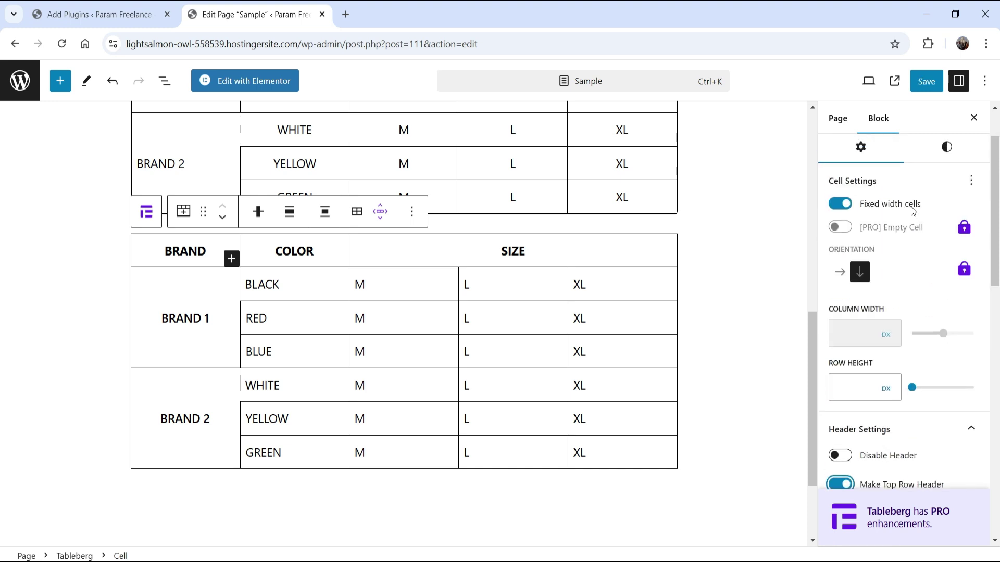
pyautogui.click(948, 149)
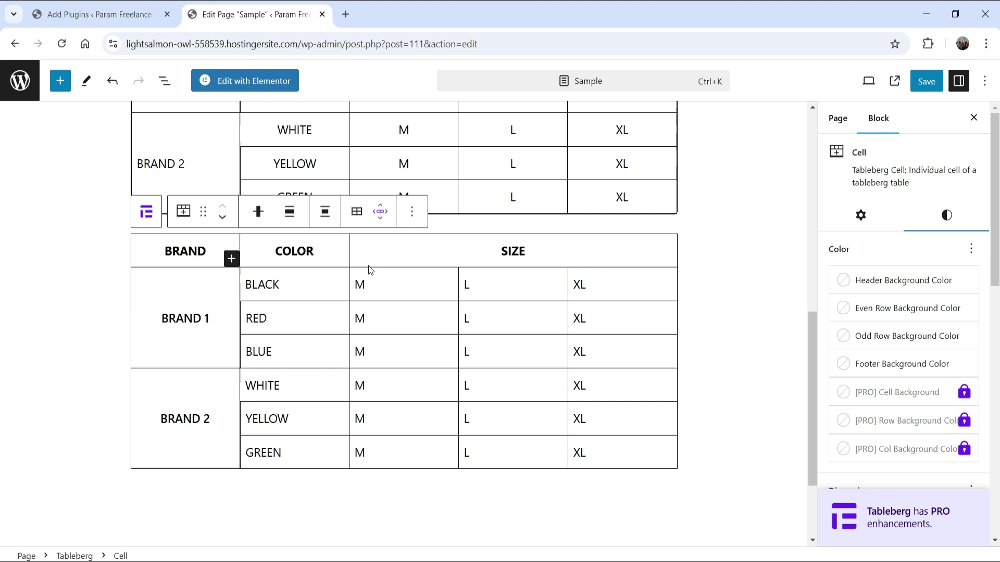
pyautogui.click(846, 284)
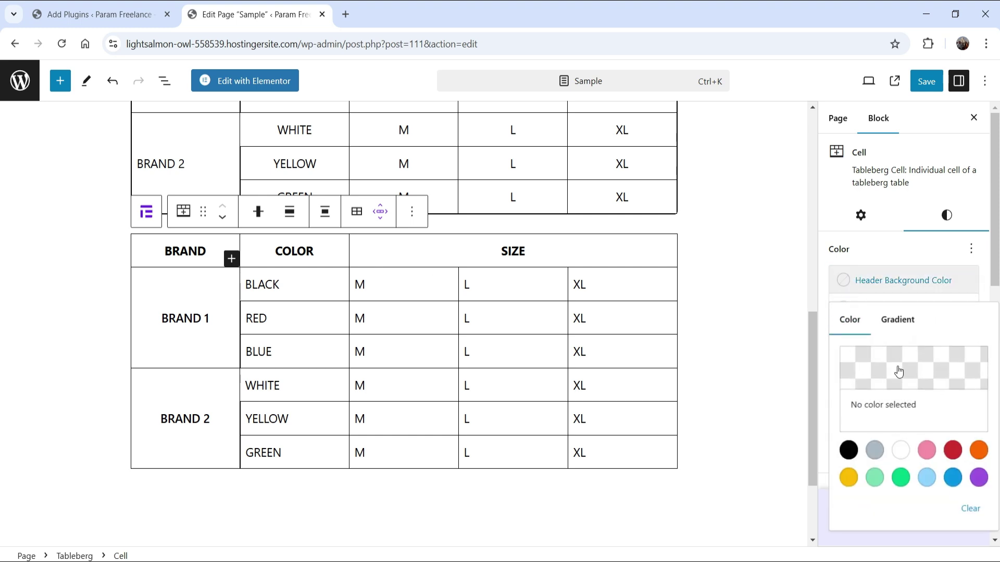
pyautogui.click(951, 481)
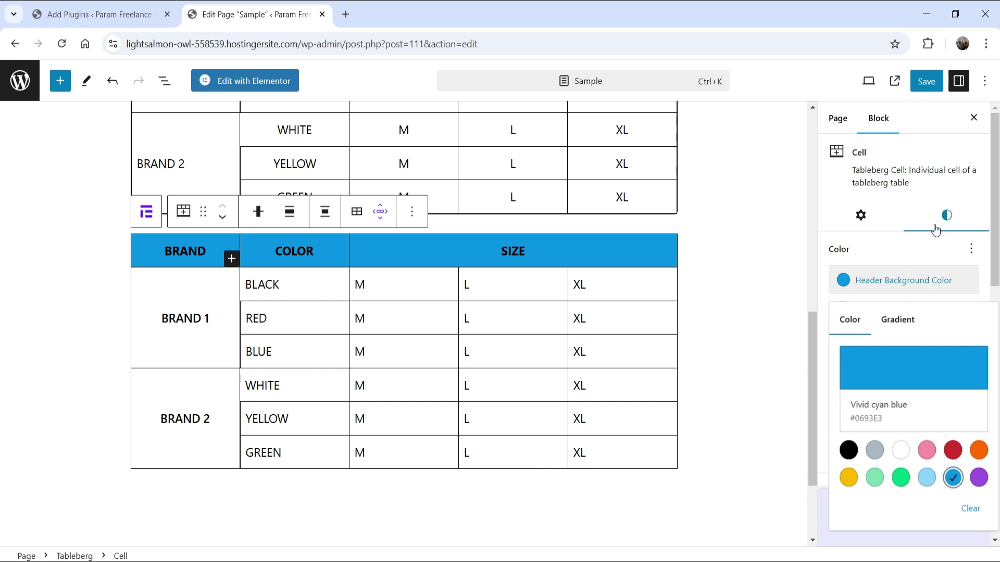
# Set the text color of the BRAND, COLOR and SIZE header cells in the new table to White (#FFFFFF)
pyautogui.click(183, 250)
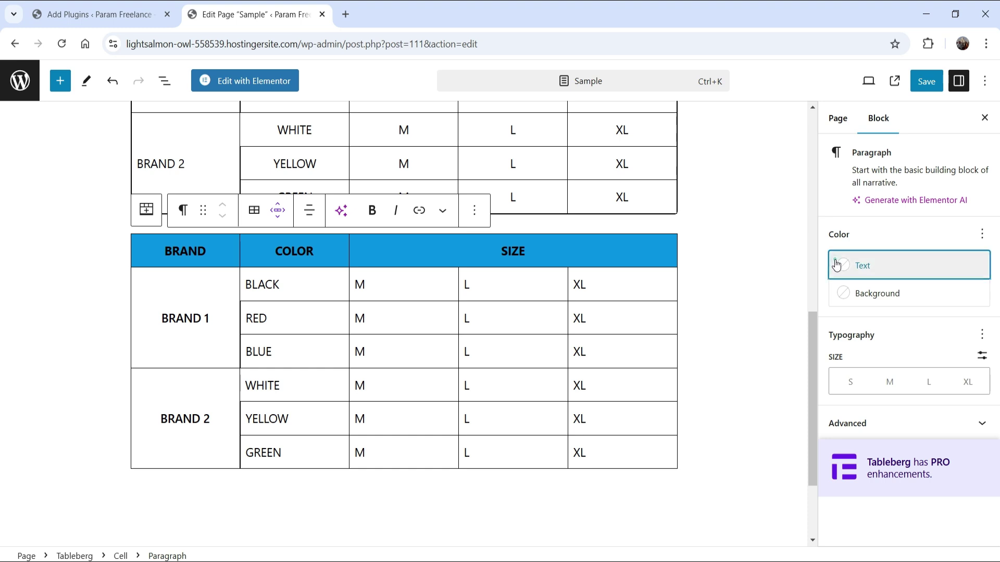
pyautogui.click(863, 266)
pyautogui.click(707, 388)
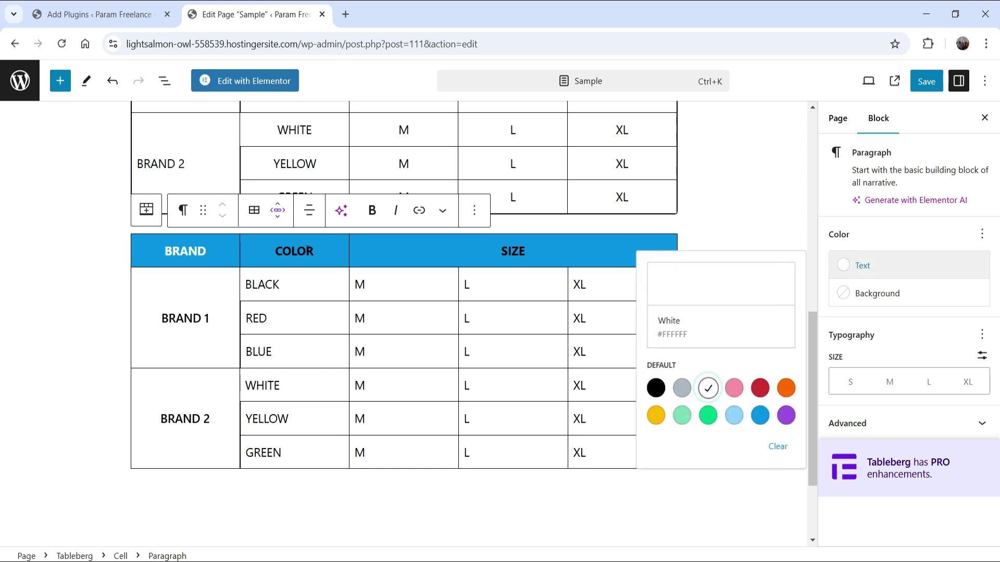
pyautogui.click(295, 251)
pyautogui.click(853, 267)
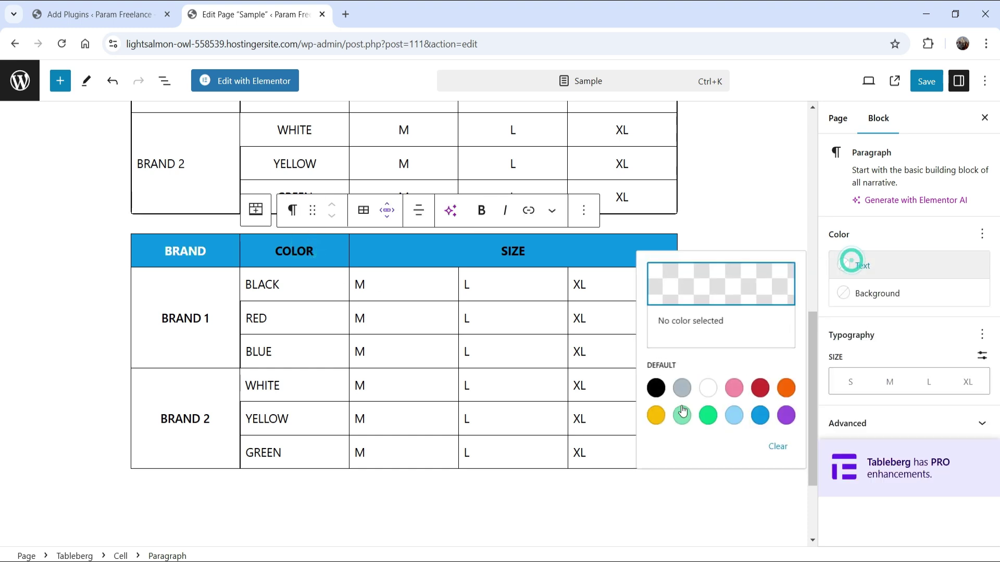
pyautogui.click(708, 388)
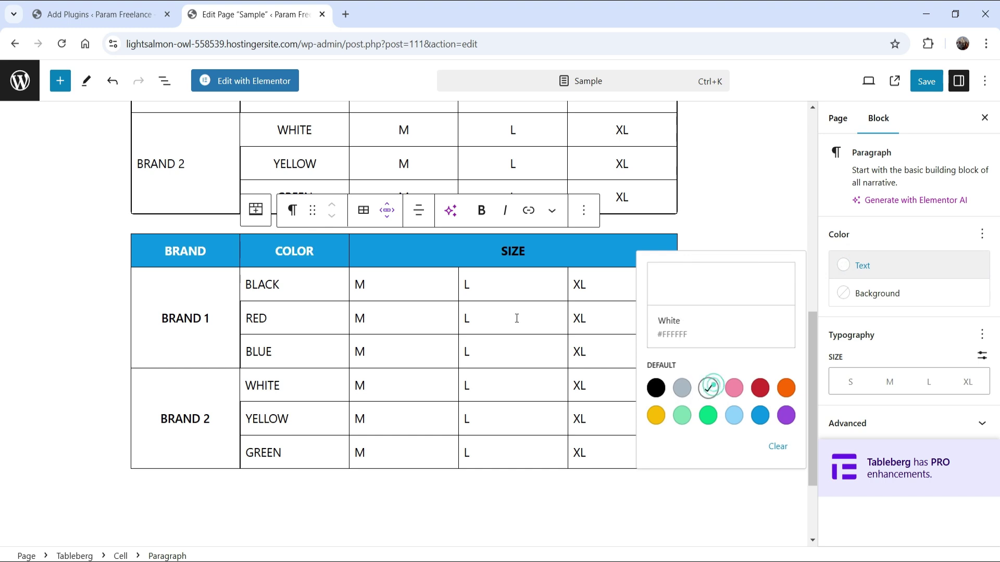
pyautogui.click(516, 254)
pyautogui.click(843, 266)
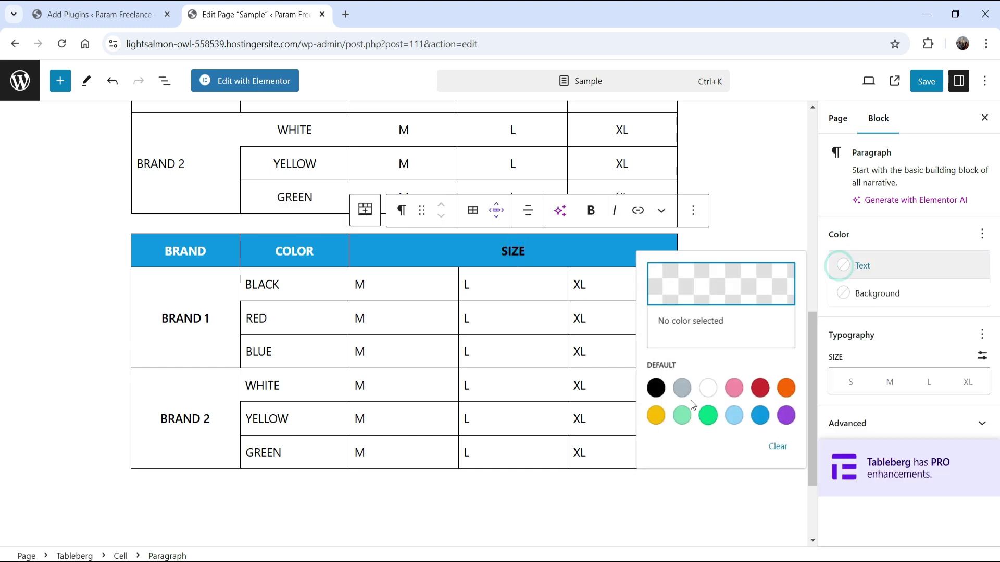
pyautogui.click(708, 388)
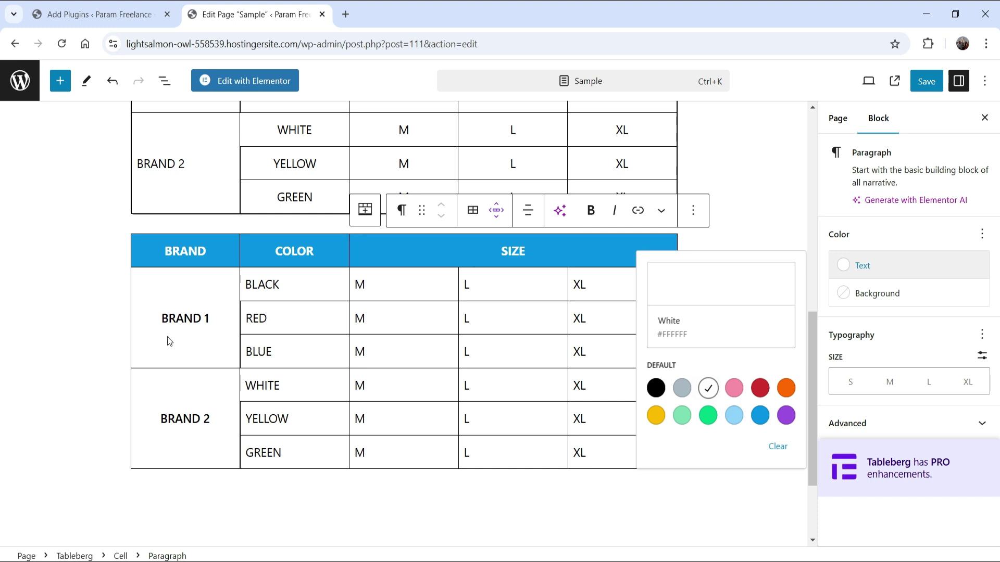
pyautogui.scroll(-1, 234, 336)
pyautogui.click(302, 335)
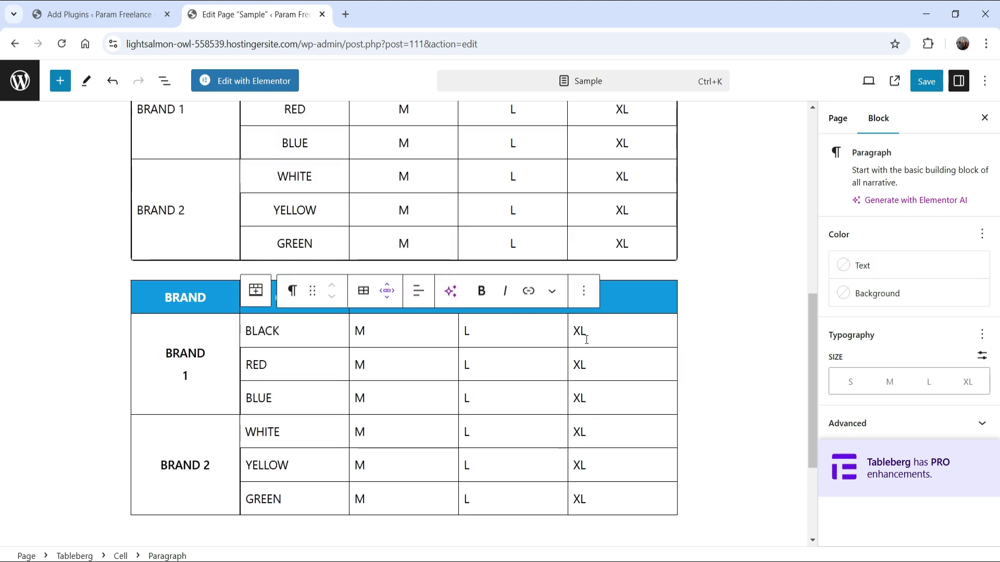
pyautogui.click(418, 291)
pyautogui.click(482, 366)
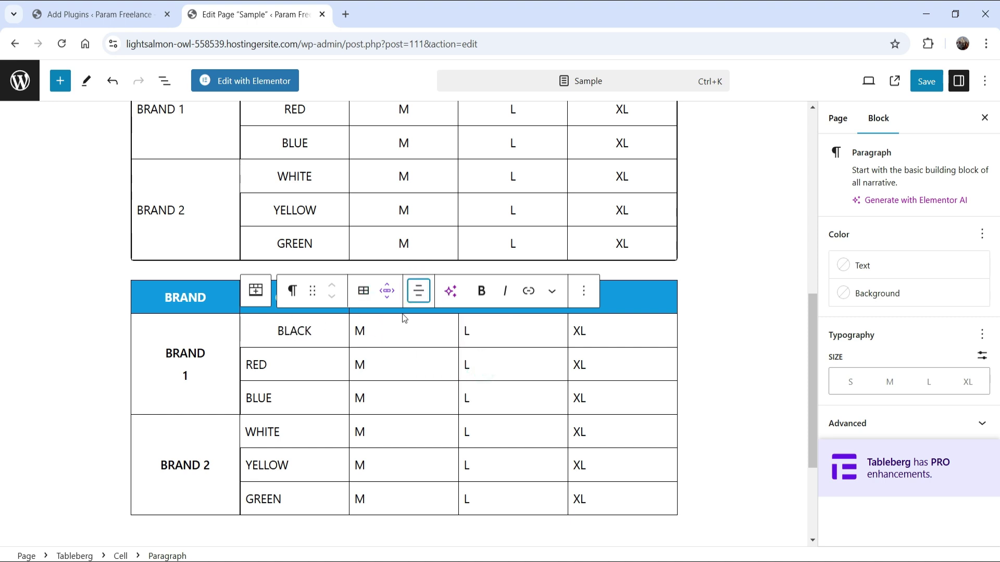
pyautogui.click(418, 292)
pyautogui.click(435, 336)
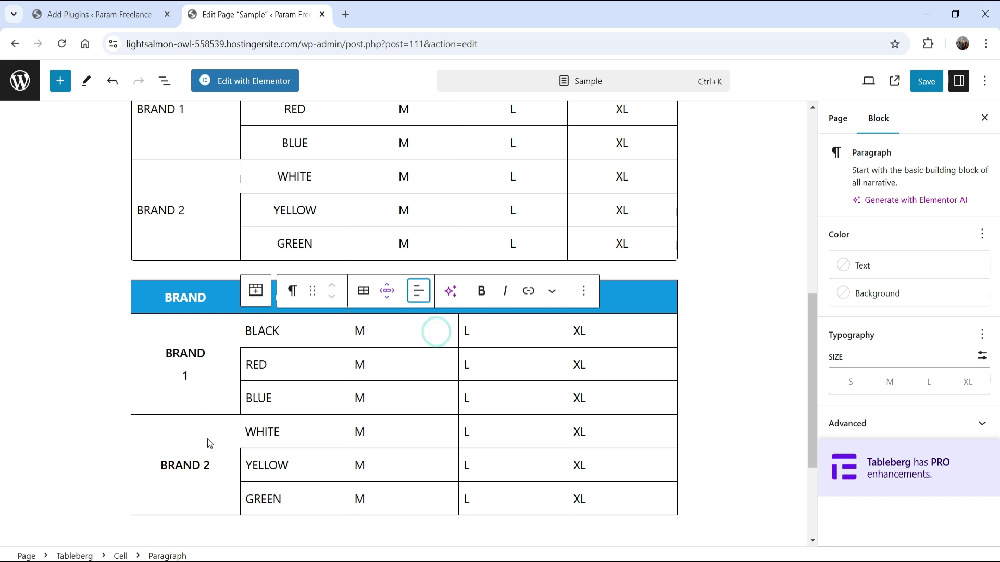
# Change the SIZE header text in the new table to SIZES AVAILABLE
pyautogui.scroll(1, 521, 347)
pyautogui.click(537, 353)
pyautogui.write('S')
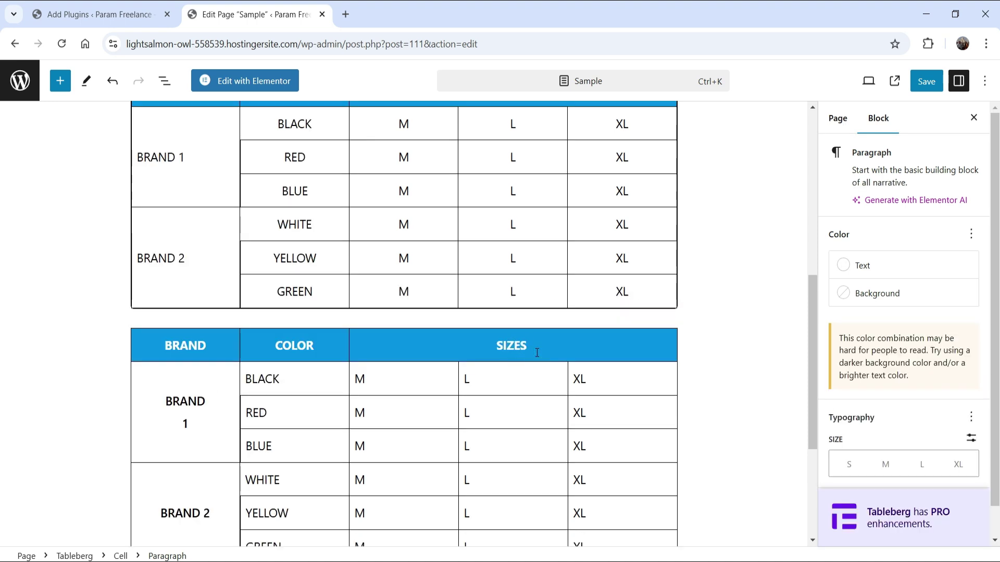
pyautogui.write(' AVAILABLE')
pyautogui.click(424, 302)
# Preview the page's tables at Tablet and Mobile size to check how the layout adapts
pyautogui.scroll(2, 199, 422)
pyautogui.click(198, 422)
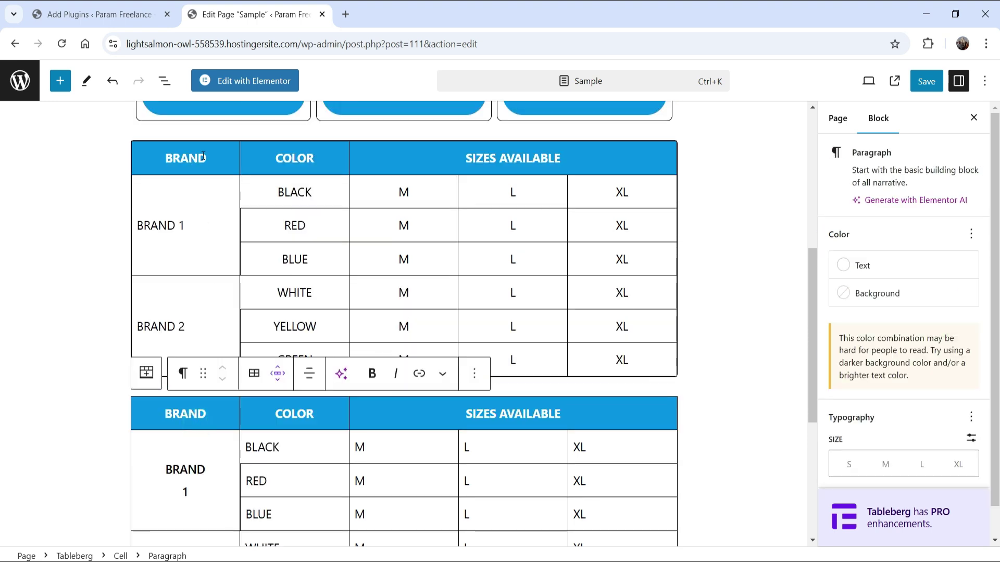
pyautogui.scroll(4, 660, 305)
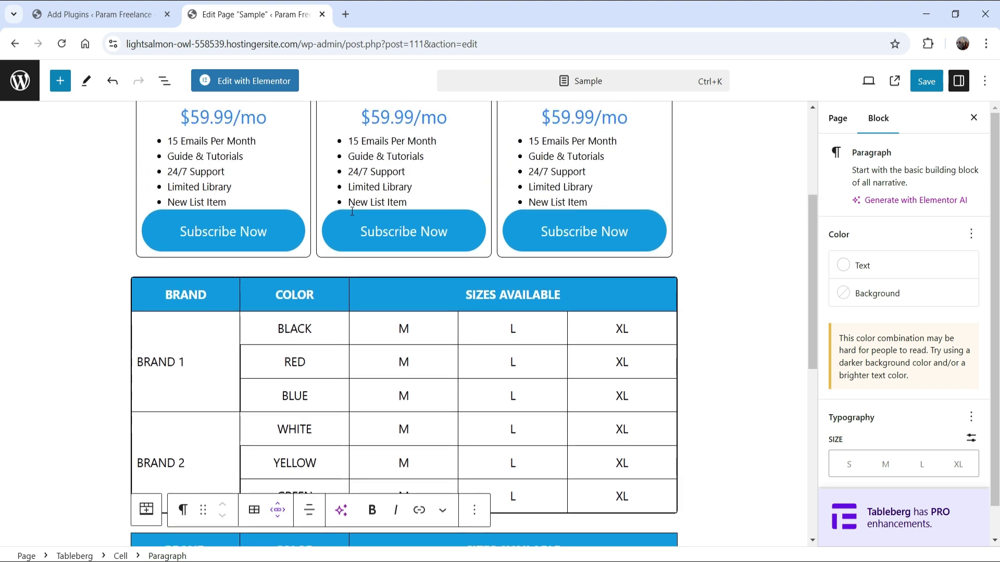
pyautogui.click(868, 82)
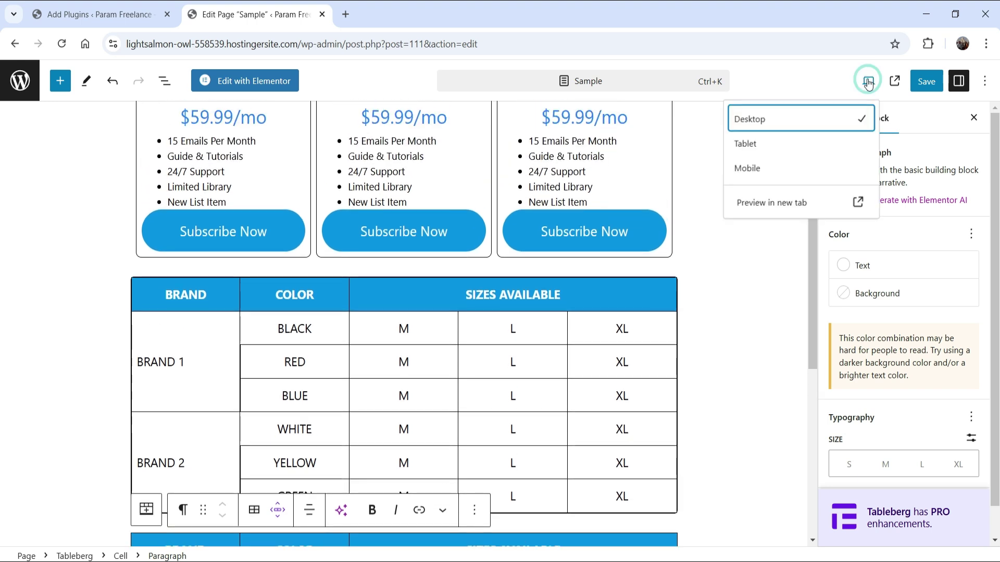
pyautogui.click(760, 147)
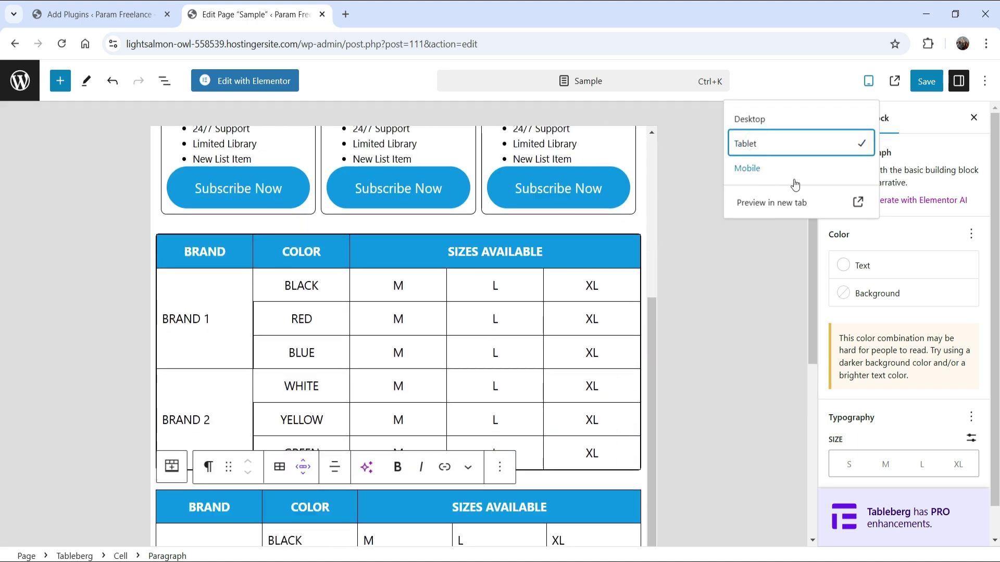
pyautogui.click(764, 179)
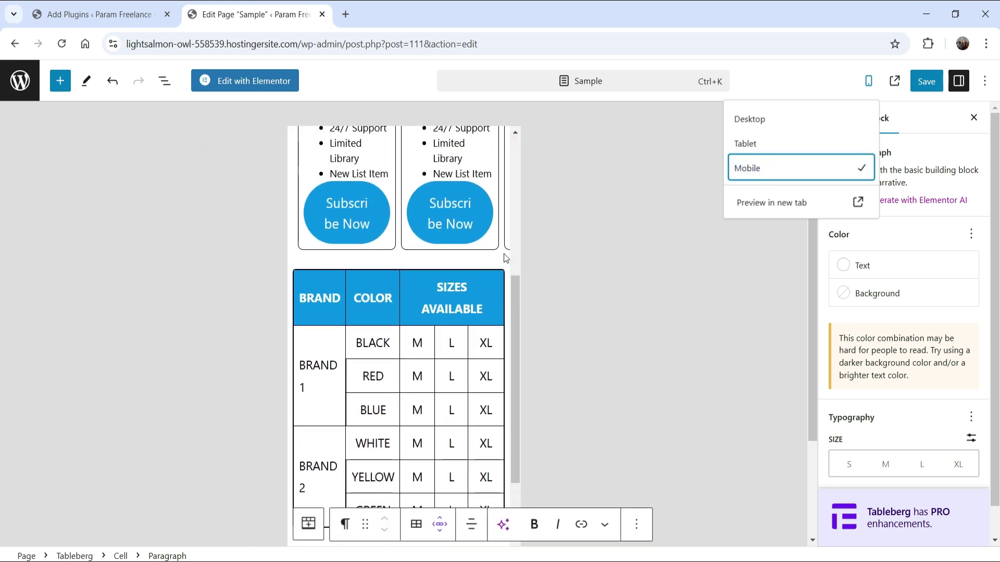
pyautogui.click(497, 349)
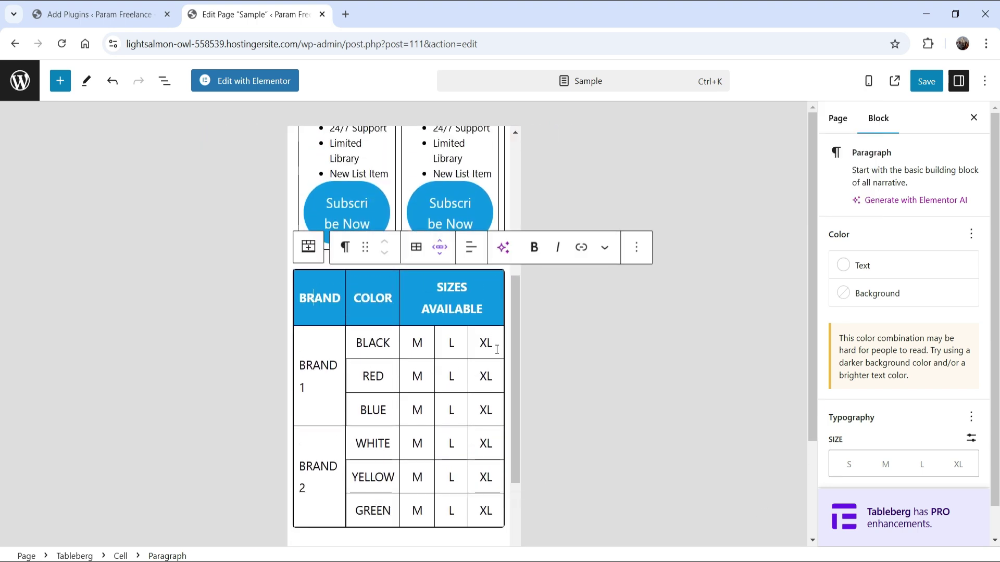